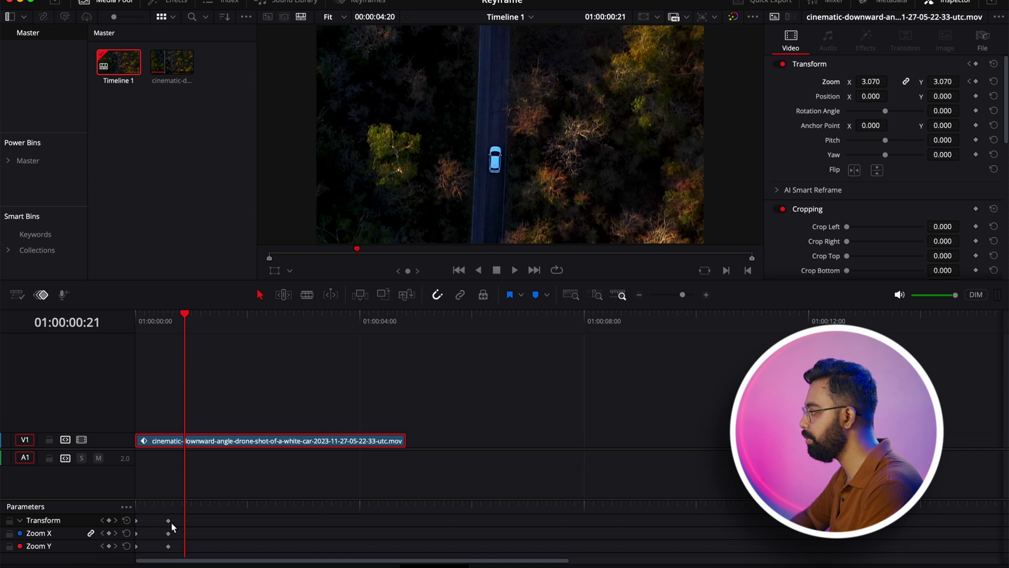
Step: Try moving the end zoom keyframe to about 3.4 seconds and play the clip from the start to check the slower zoom
drag(172, 524, 327, 530)
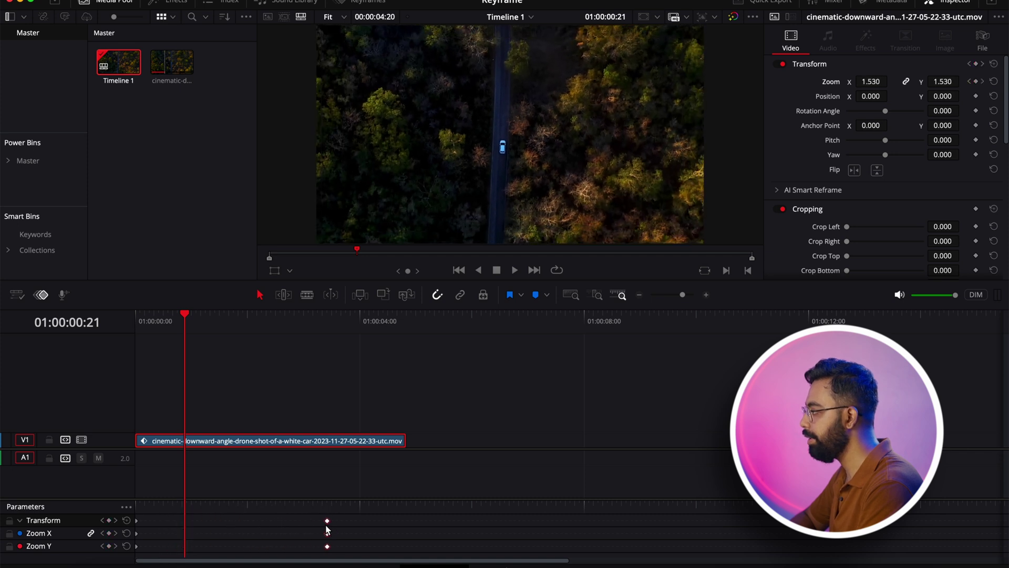
key(Home)
key(space)
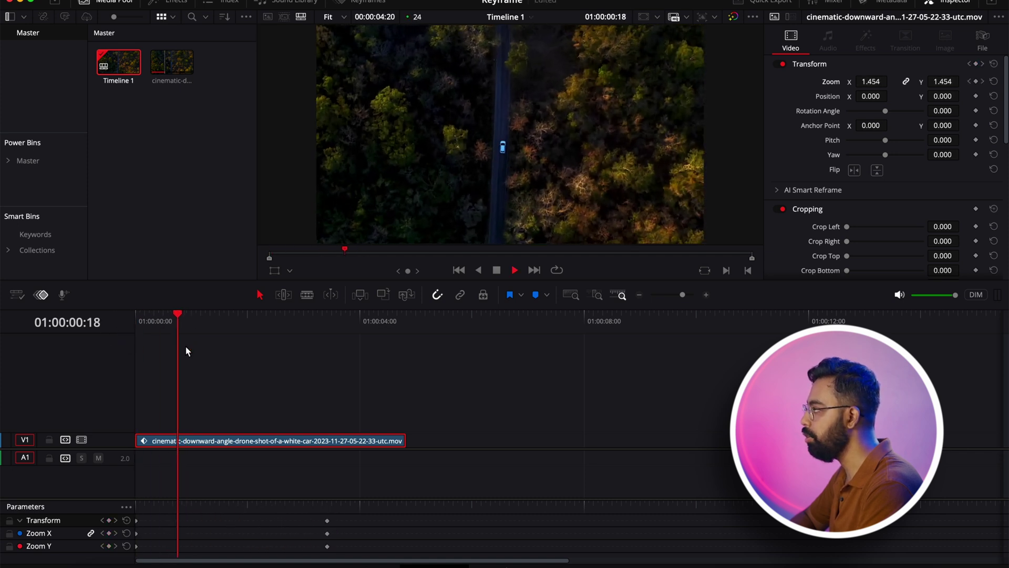
key(space)
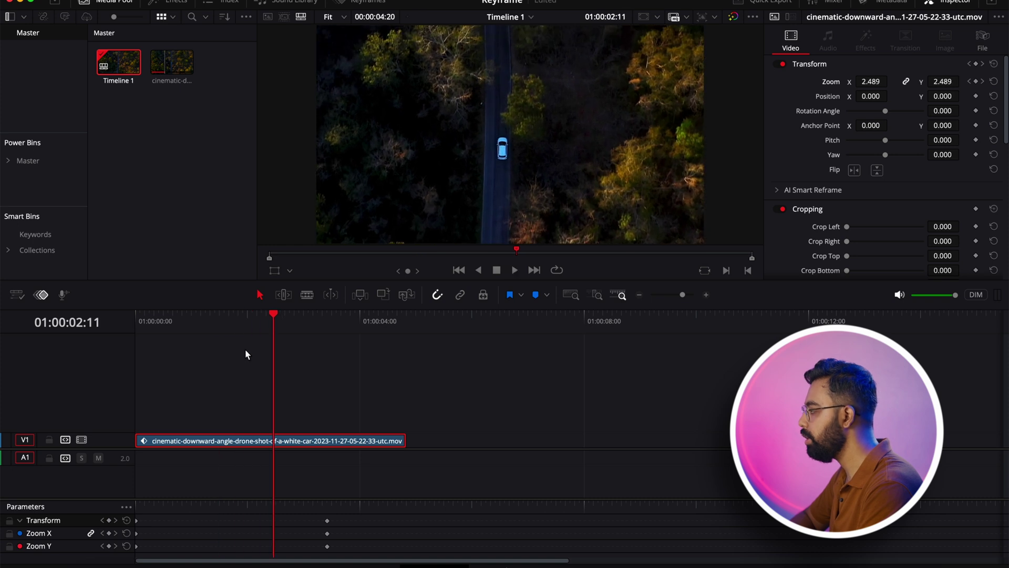
key(super+z)
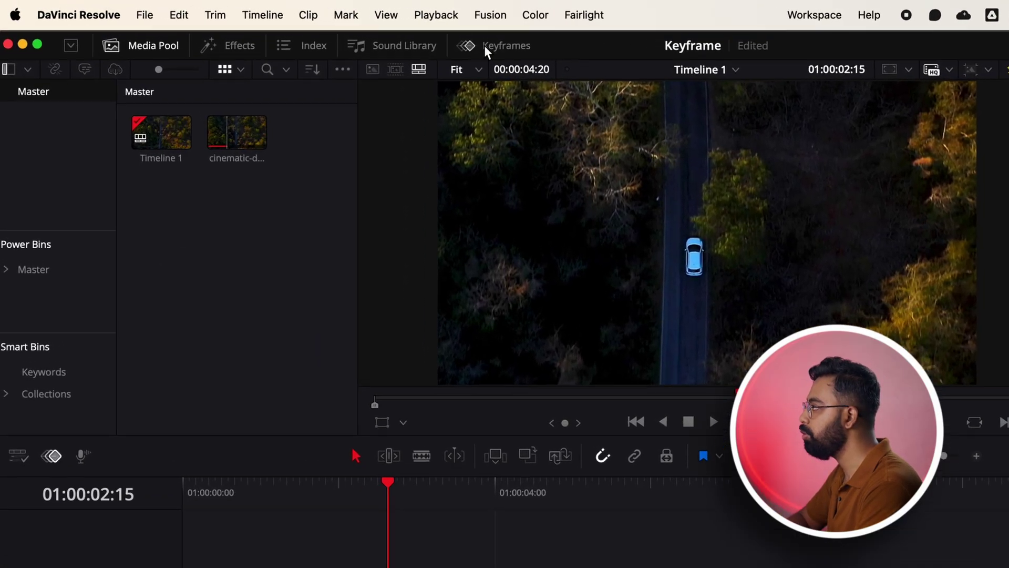
Step: Open the full keyframe editor, select all the zoom keyframes at the clip's start, and switch to the Keyframe Curves view
click(484, 46)
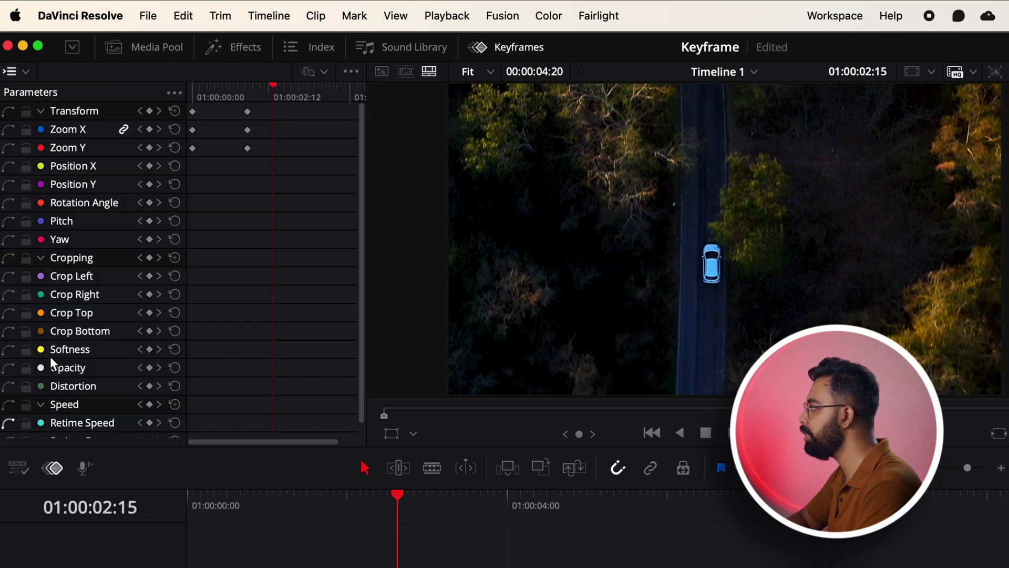
scroll(65, 390, down, 1)
scroll(94, 292, up, 1)
key(Home)
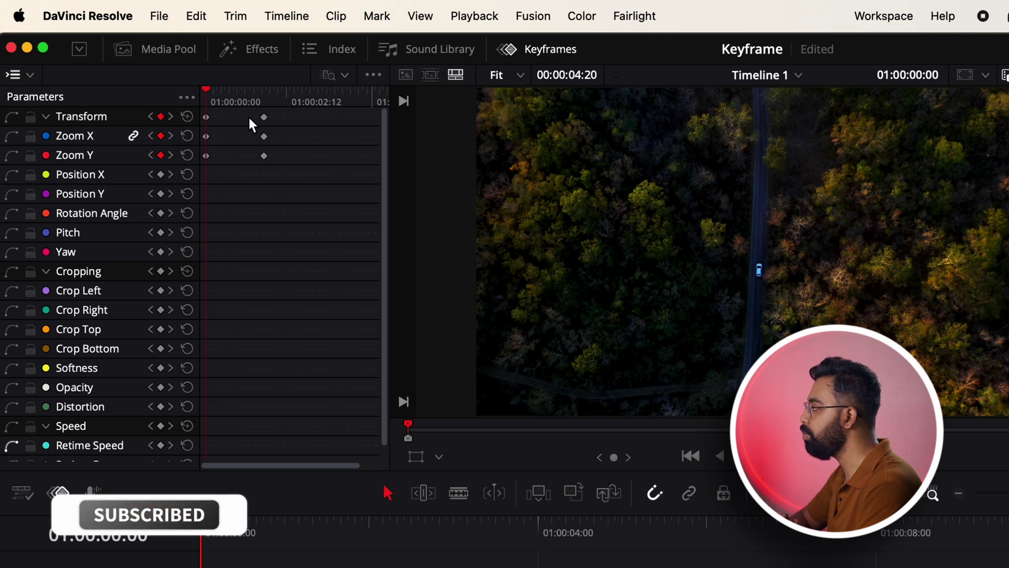
drag(295, 112, 201, 174)
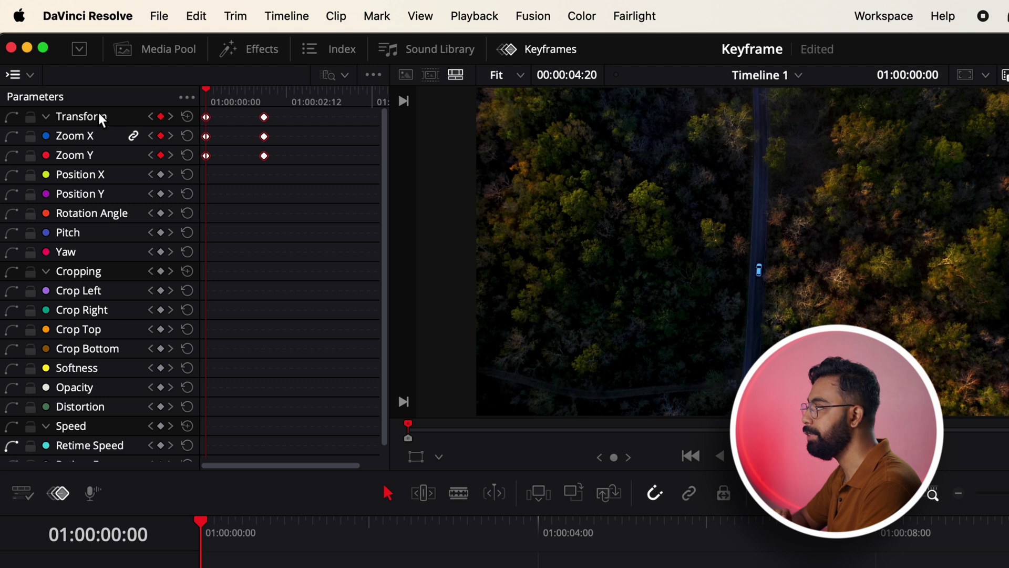
click(26, 77)
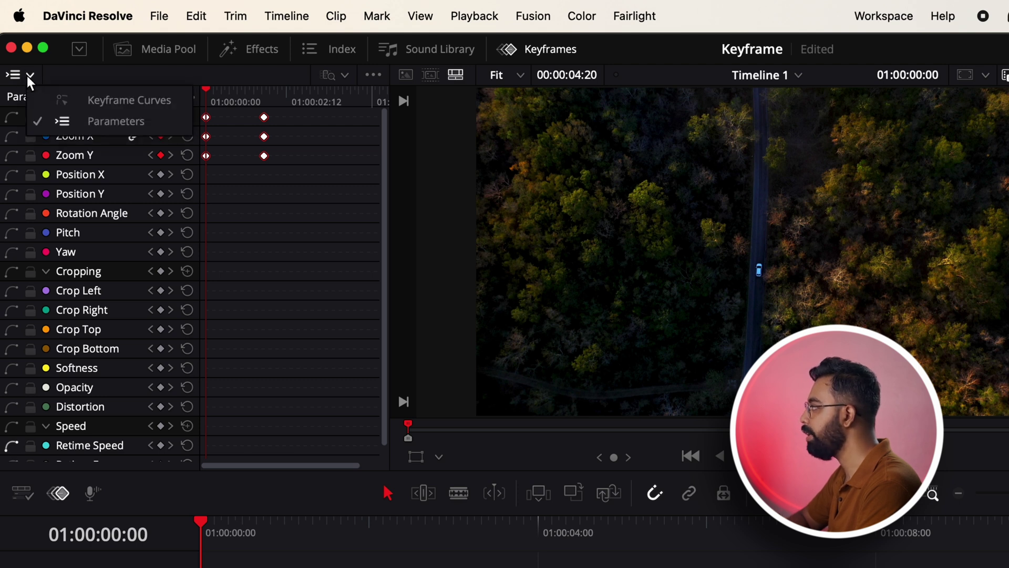
click(97, 102)
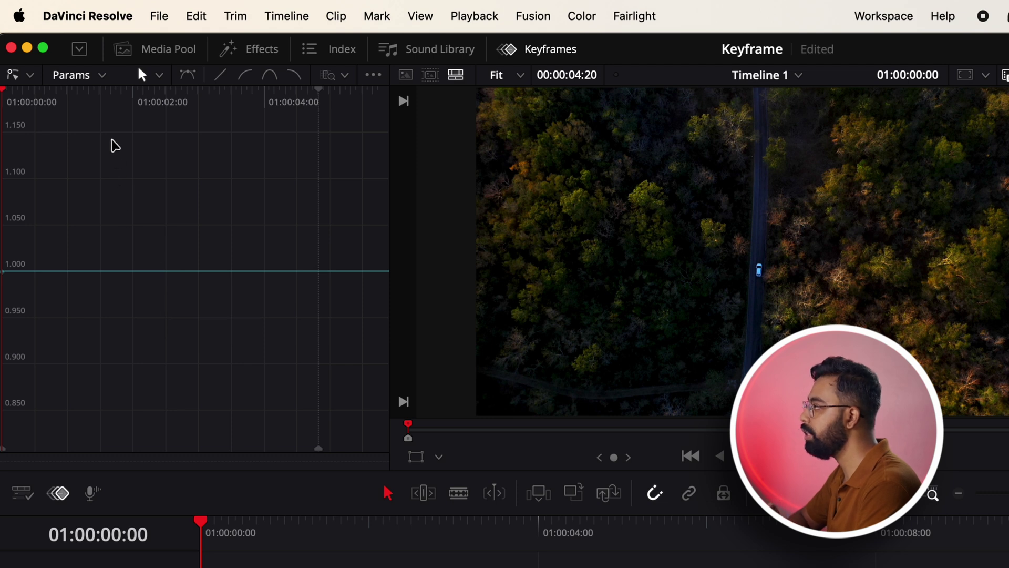
Step: Display the Zoom X and Zoom Y parameters in the curve graph
click(102, 75)
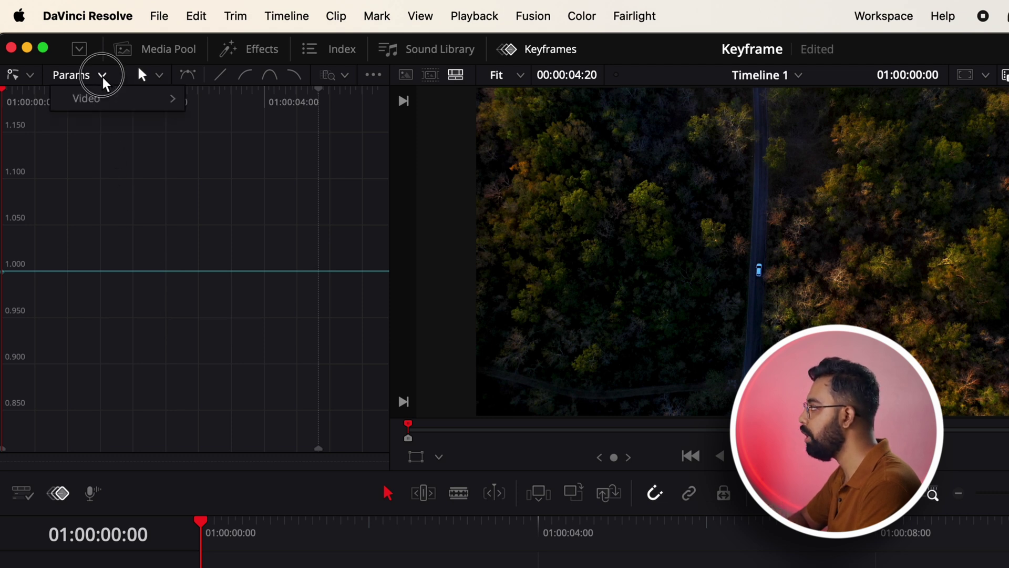
mouse_move(108, 109)
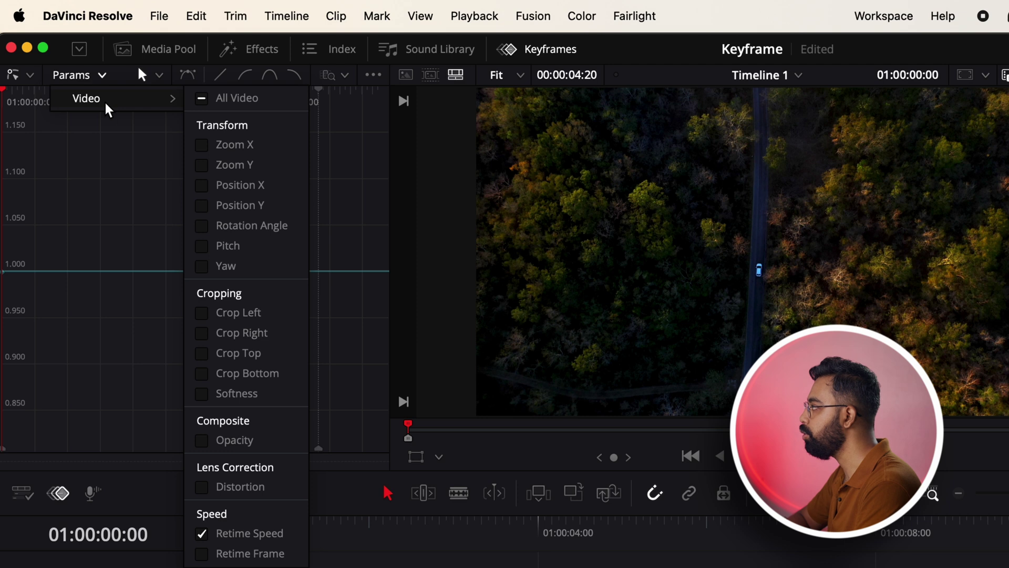
click(202, 145)
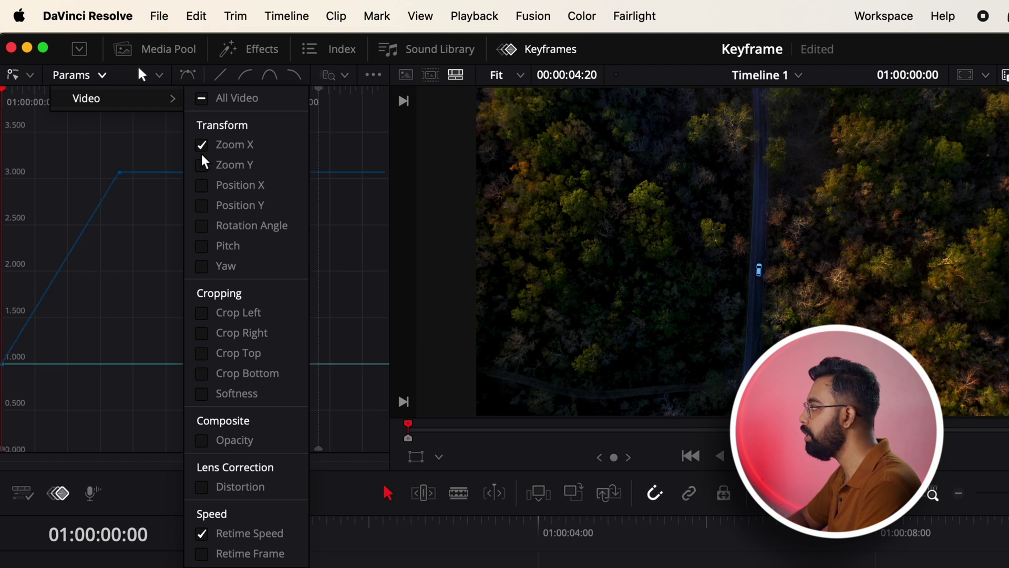
click(202, 165)
key(Escape)
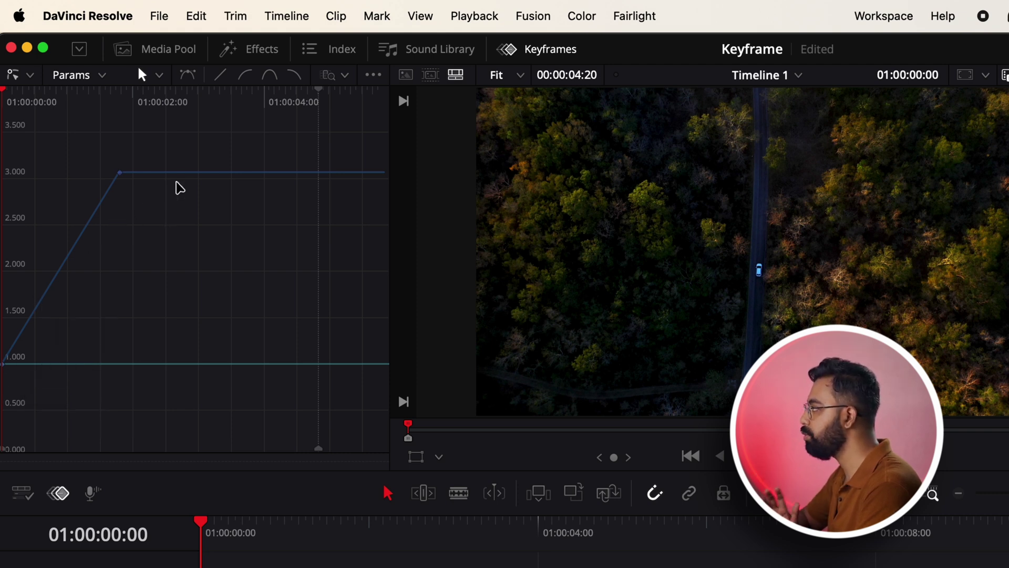
Step: Apply Ease In and Out to both zoom keyframes and play the clip from the start to check the motion
drag(172, 135, 7, 386)
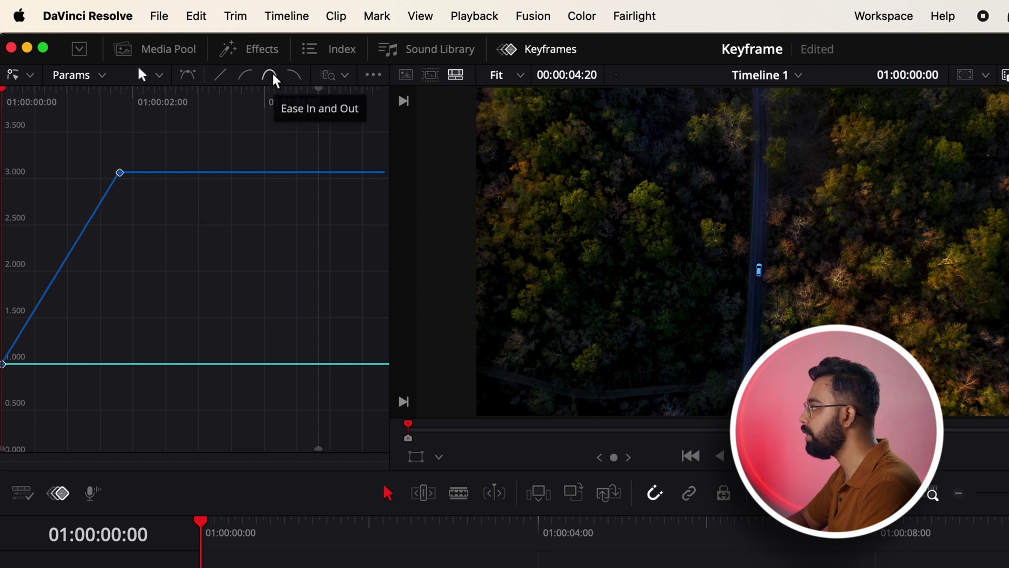
click(273, 79)
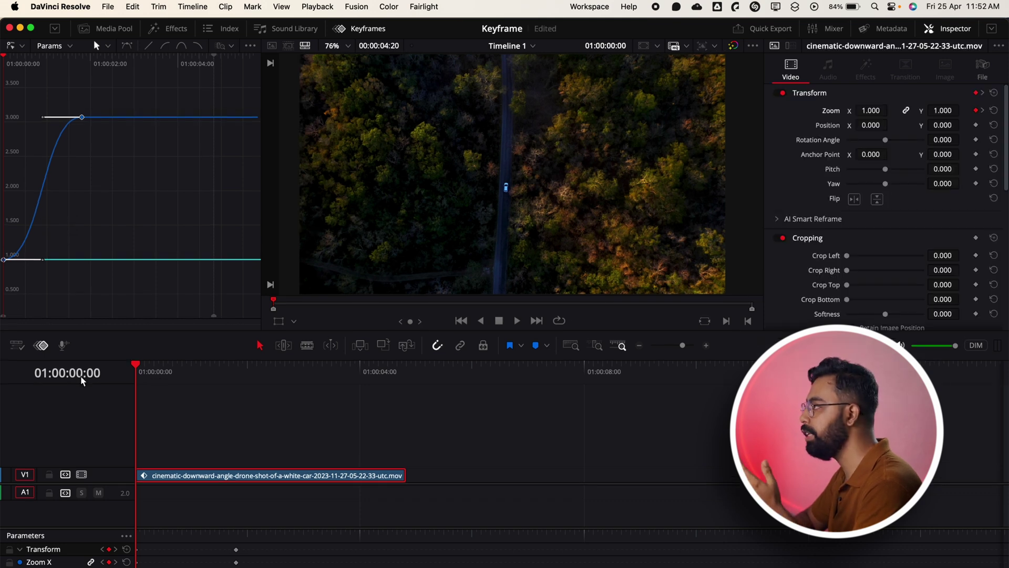
key(space)
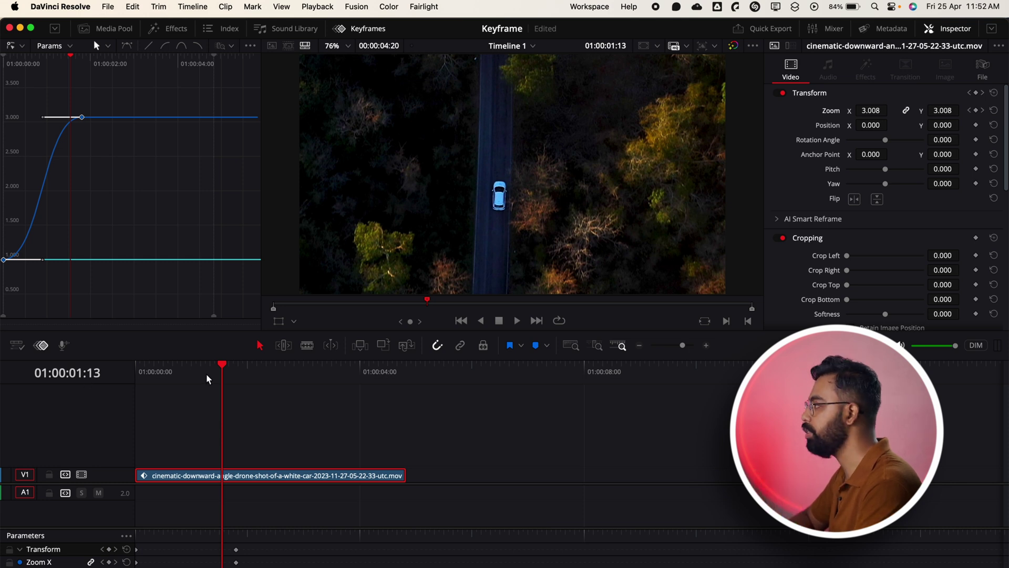
key(space)
key(Home)
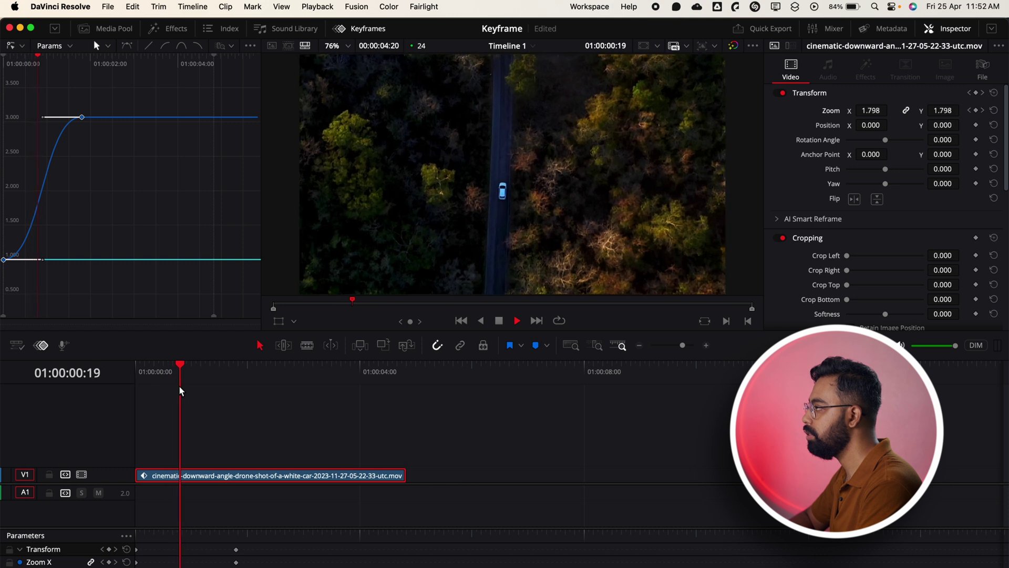
key(space)
key(Home)
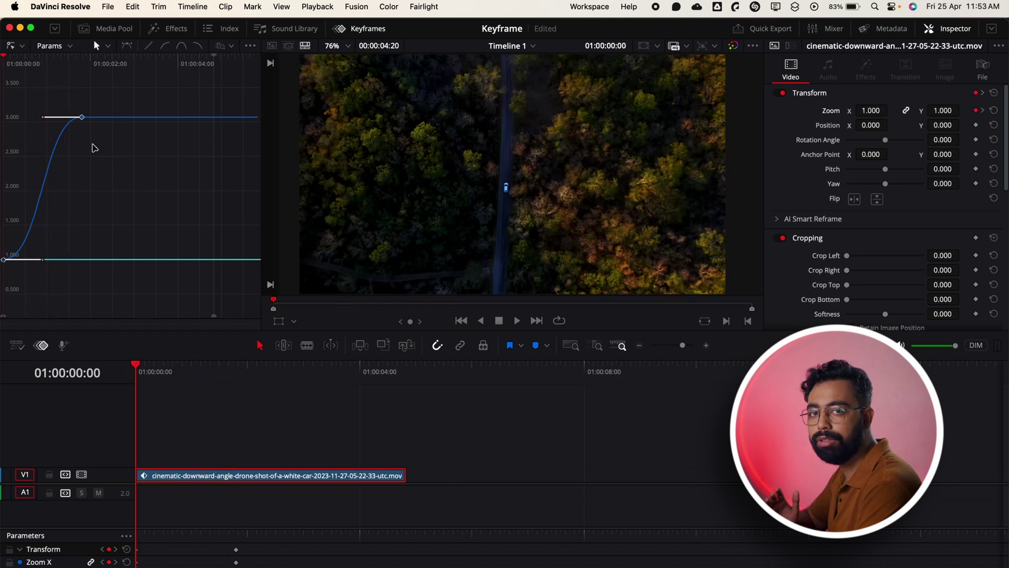
click(68, 47)
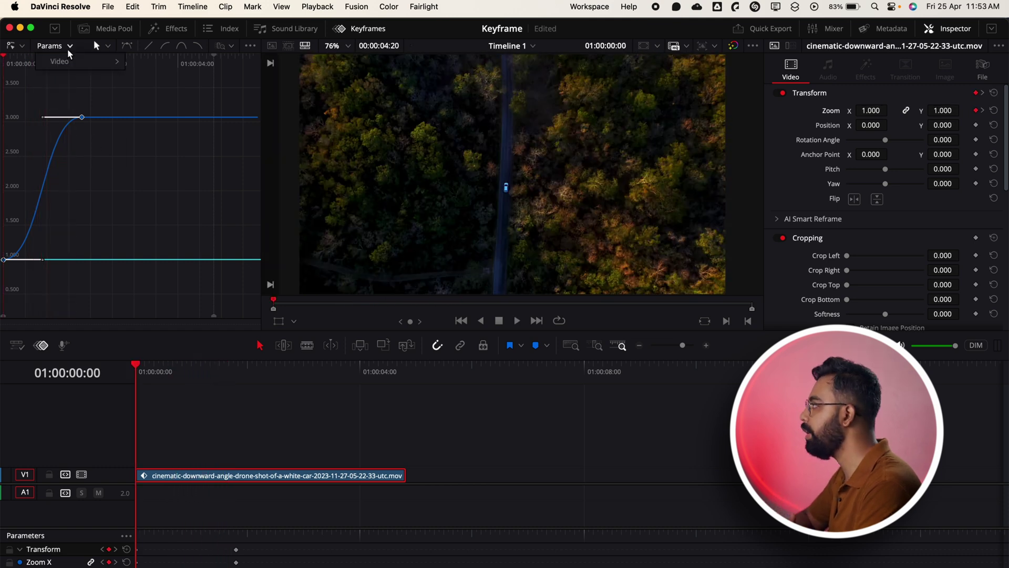
mouse_move(70, 62)
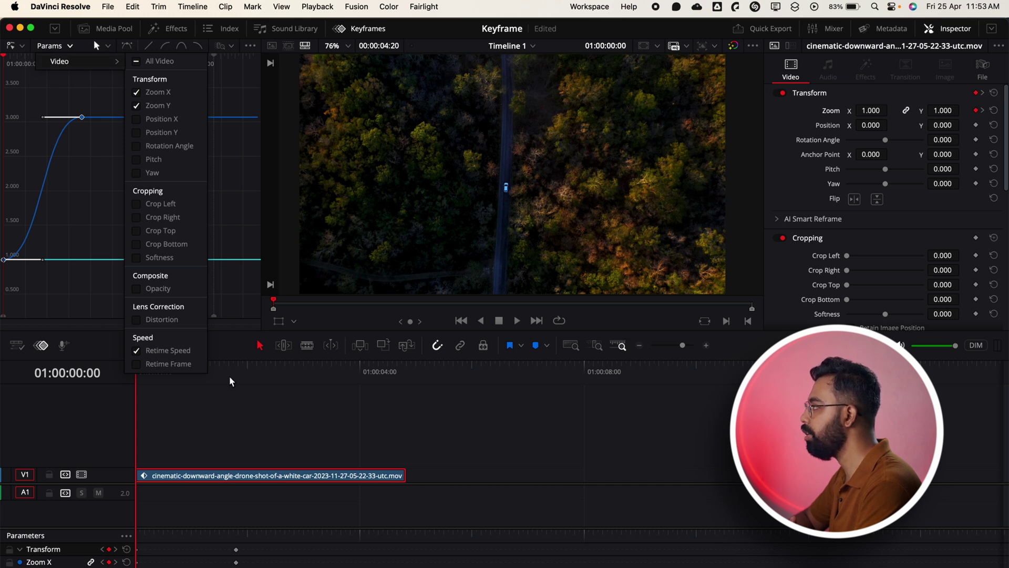
click(237, 408)
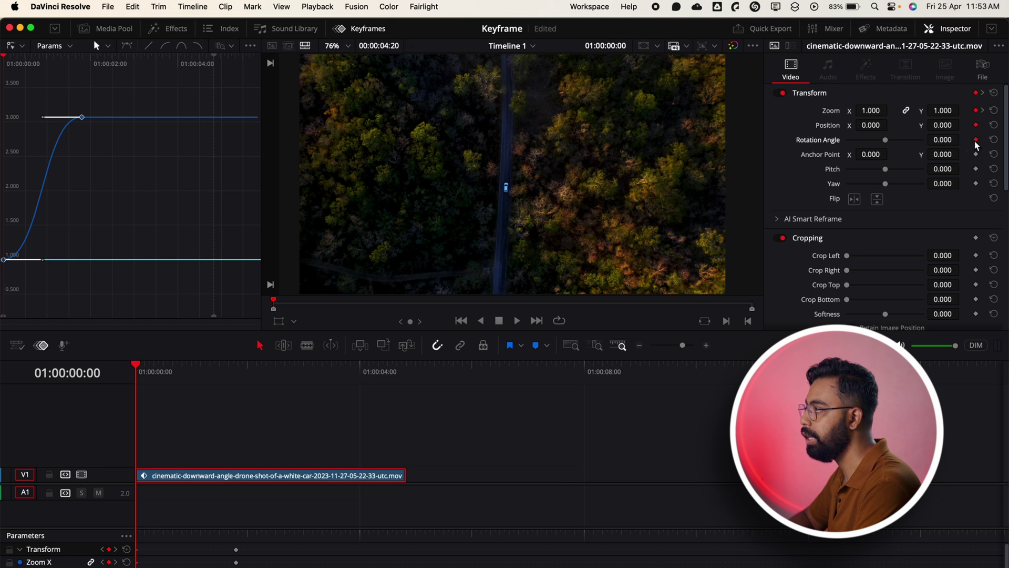
Step: Keyframe Position and Rotation Angle at the clip's start, and at 01:00:01:19 set Rotation Angle to -42, Position X to 137 and Zoom to 5.3
drag(151, 370, 235, 392)
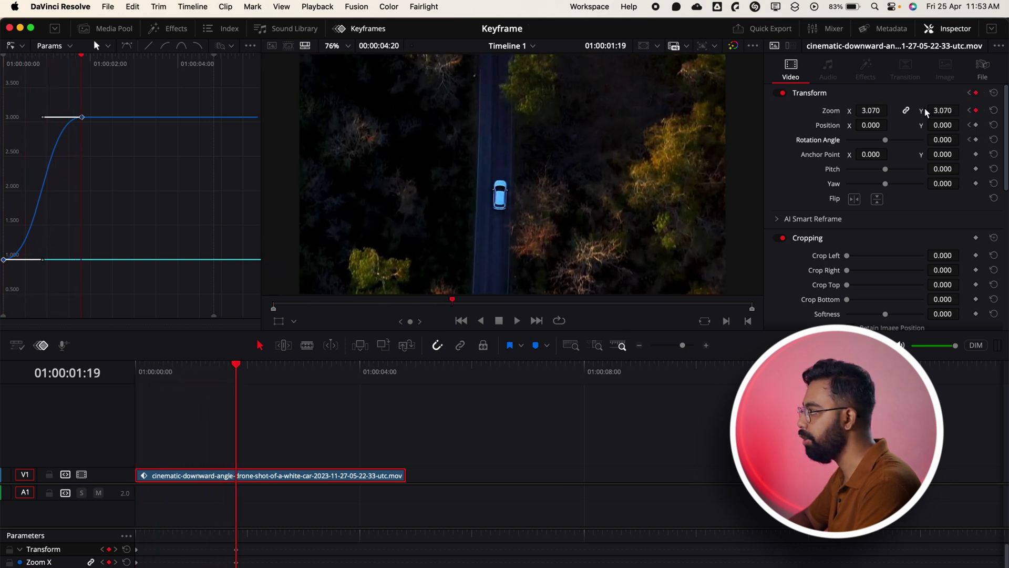
double_click(942, 139)
text(-42)
key(Return)
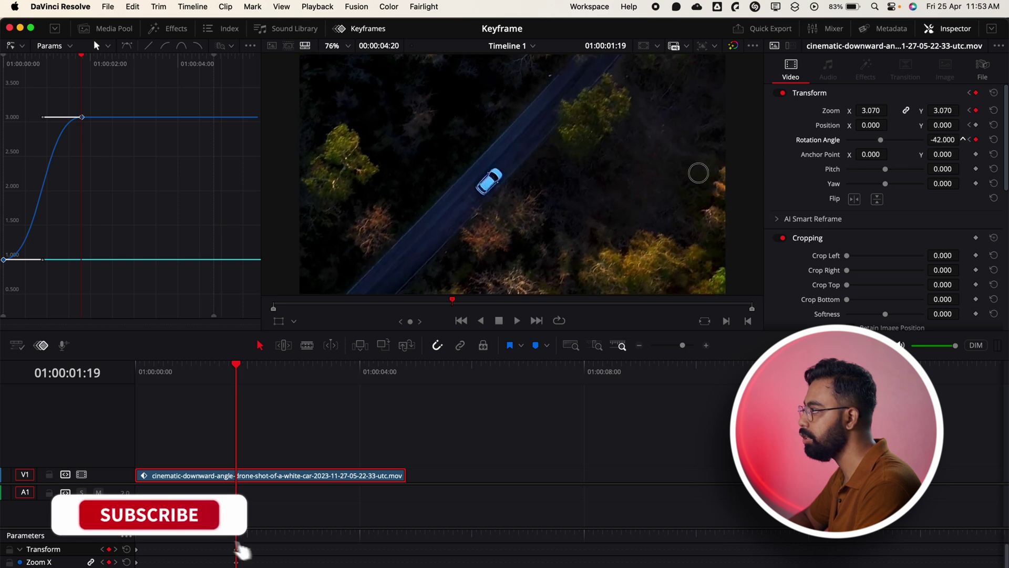
mouse_move(867, 125)
mouse_down()
mouse_move(880, 125)
mouse_move(862, 125)
mouse_move(877, 111)
mouse_move(867, 114)
mouse_move(876, 125)
mouse_move(865, 125)
mouse_up()
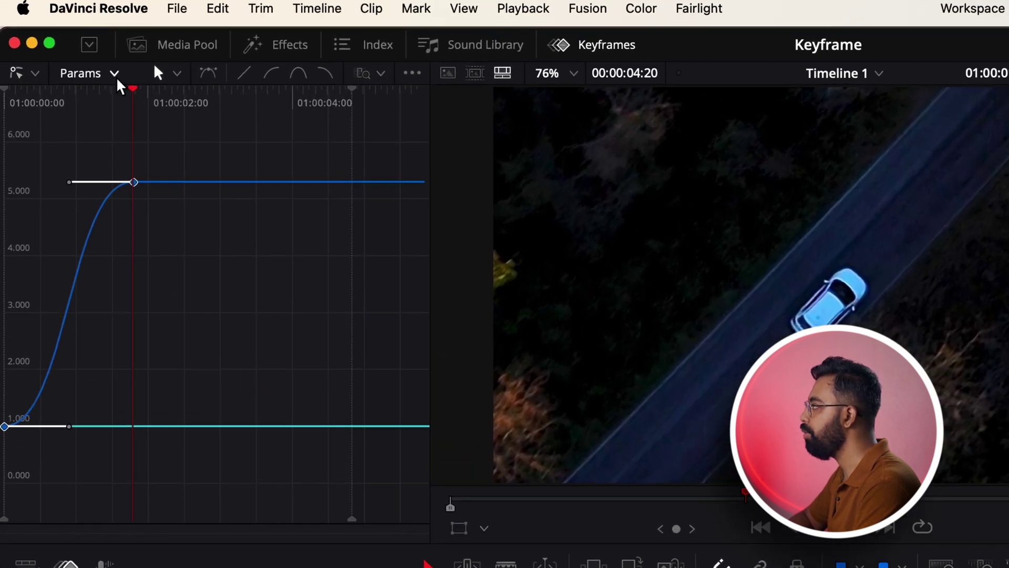
Step: Add the Position X, Position Y and Rotation Angle curves to the graph alongside the zoom curves
click(69, 46)
click(118, 99)
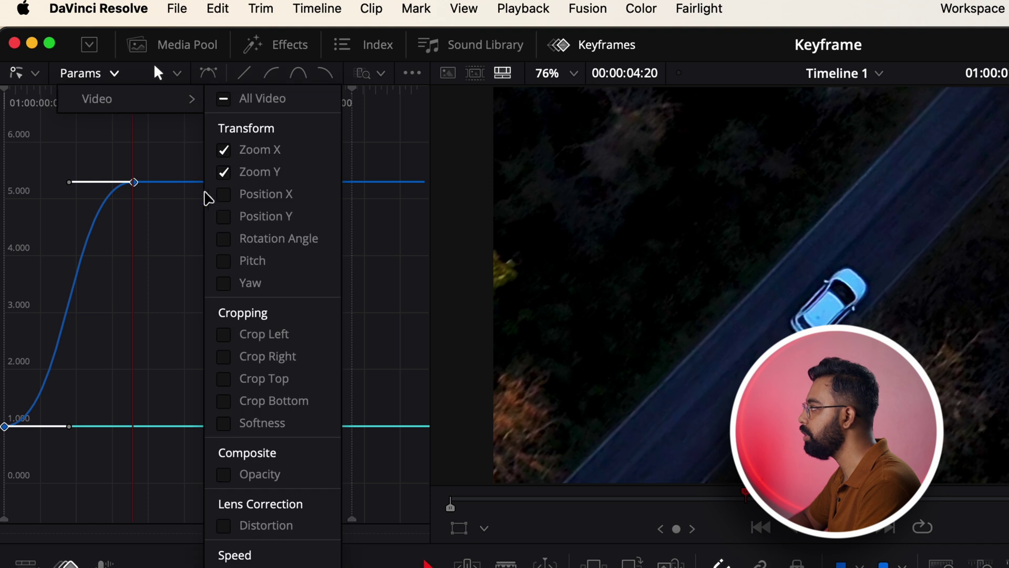
click(224, 194)
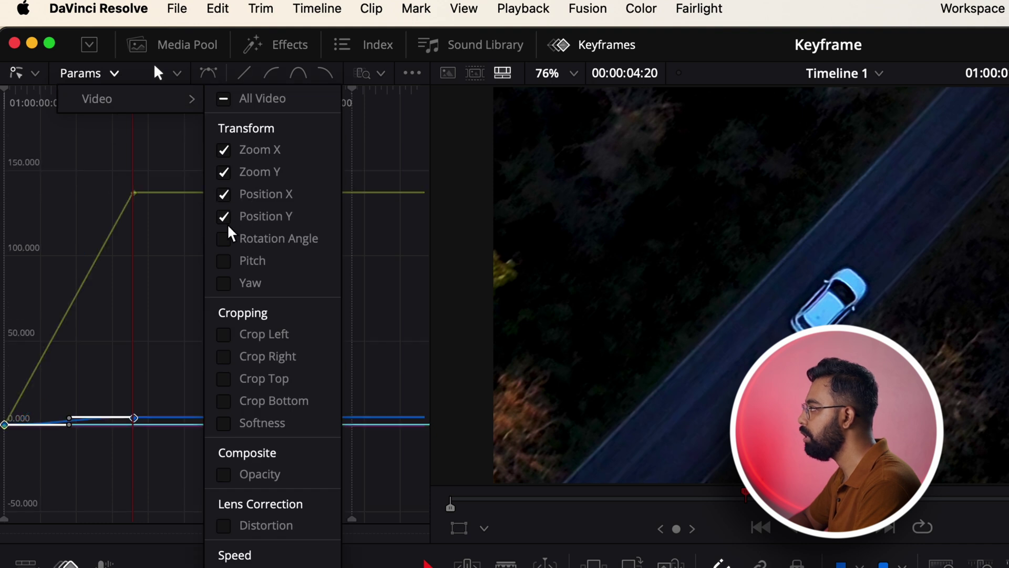
click(174, 273)
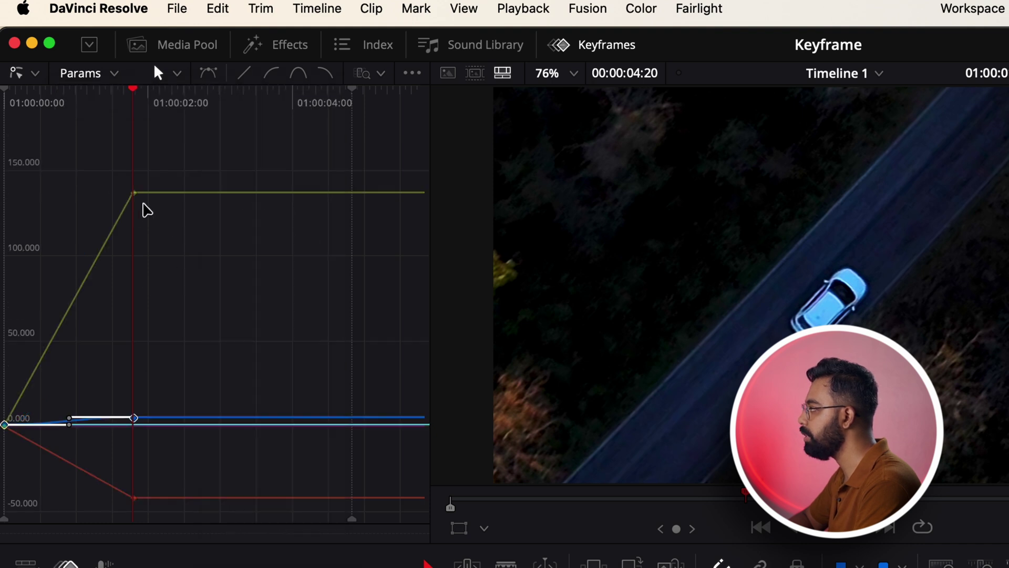
mouse_move(142, 198)
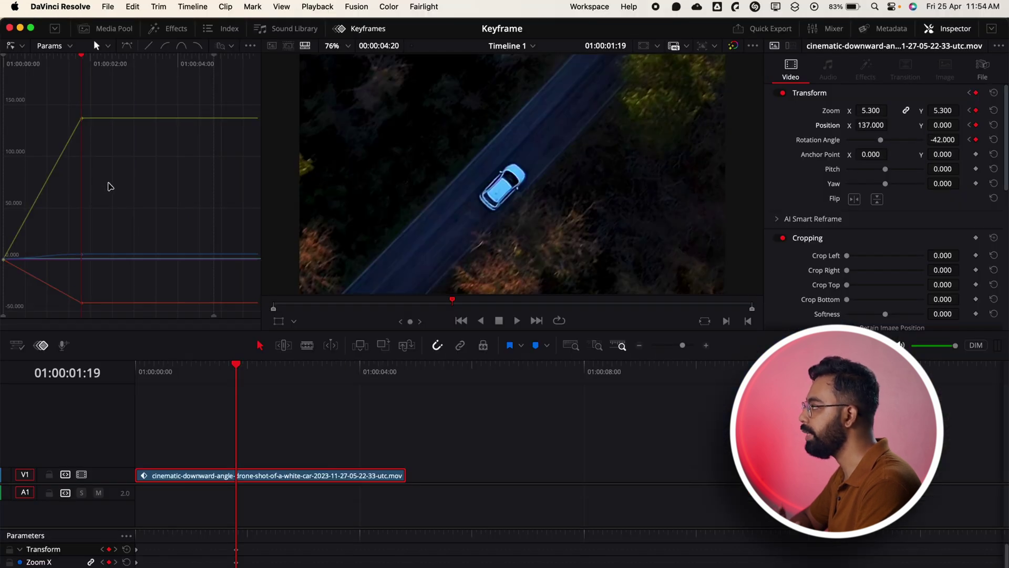
Step: Apply Ease In and Out to all the zoom, position and rotation keyframes together and play the clip from the start
click(138, 94)
drag(137, 95, 2, 330)
click(182, 46)
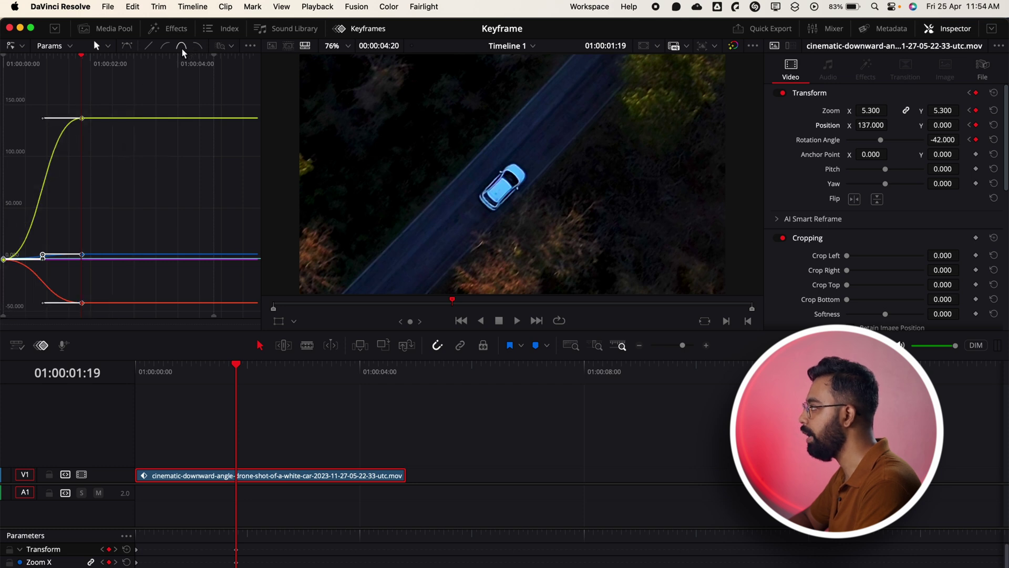
key(Home)
key(space)
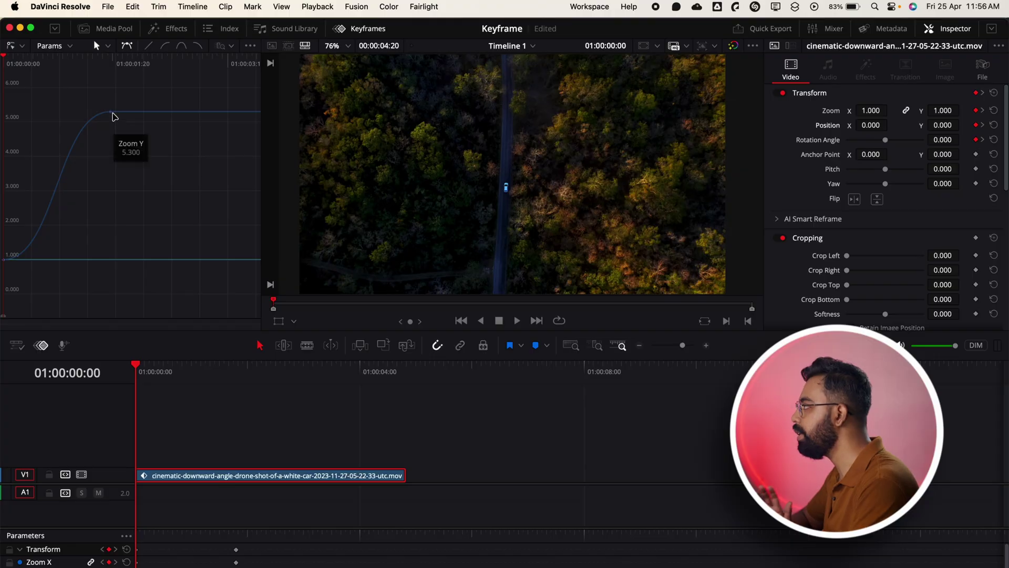
Step: Raise the end Zoom Y keyframe's curve handle up and back to about 7 for an overshoot, and preview the motion from the start
click(111, 113)
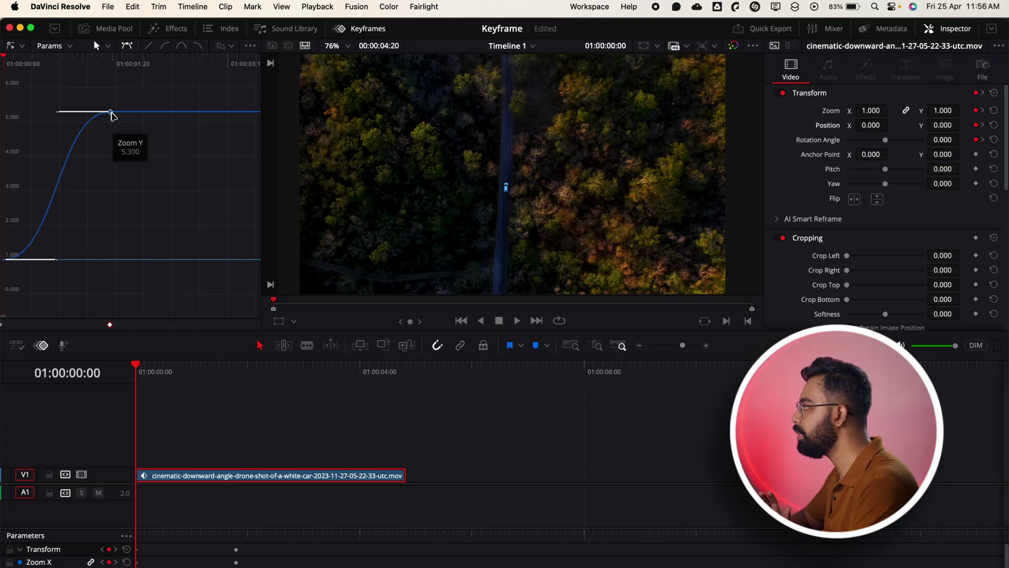
click(58, 112)
drag(58, 112, 41, 84)
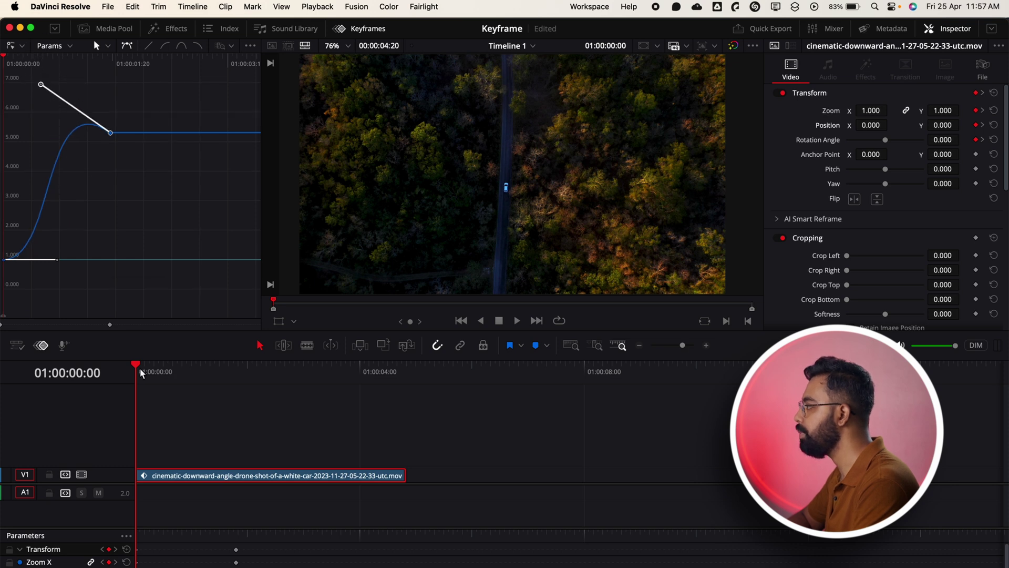
key(space)
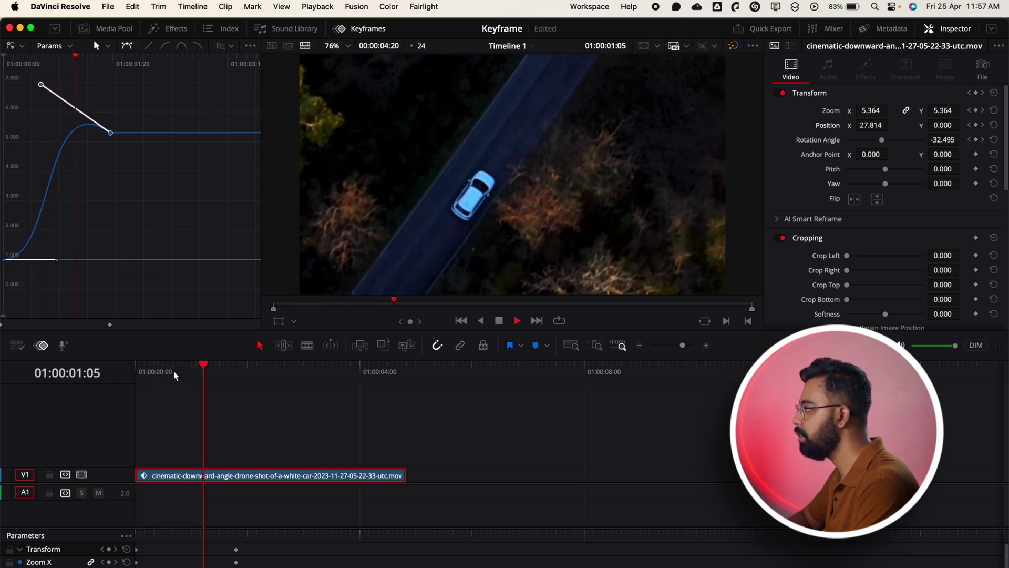
key(space)
key(Home)
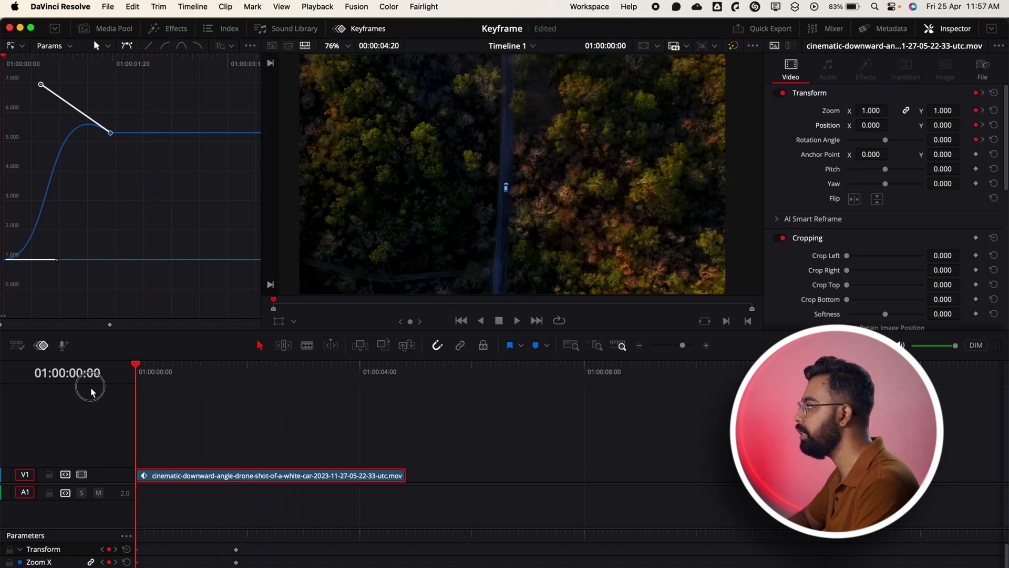
Step: Pull the end Zoom Y keyframe's curve handle straight below the keyframe, past zero, so the zoom dips before rising steeply
drag(41, 85, 198, 398)
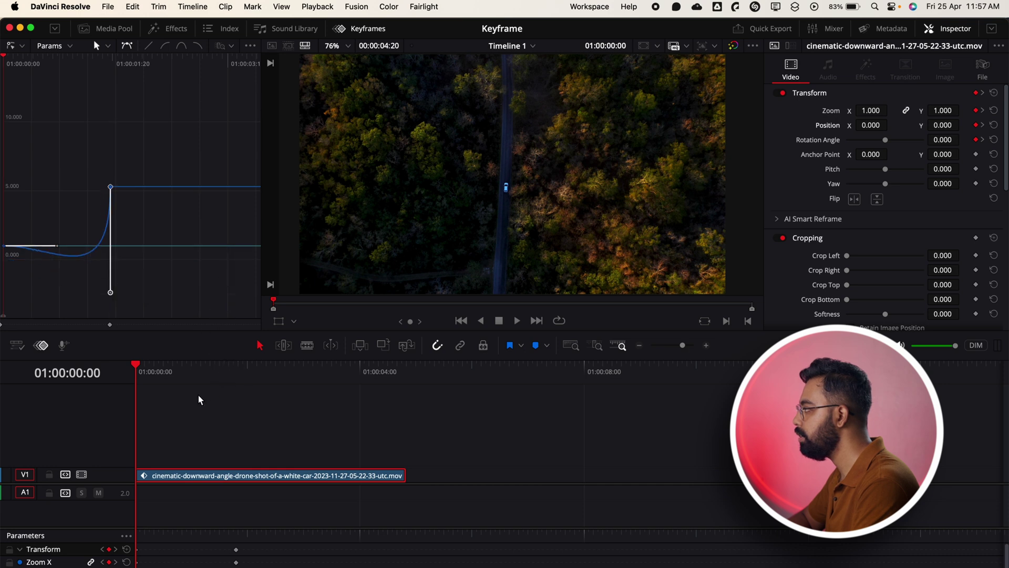
Step: Preview the dipping zoom, pull the end Zoom Y keyframe's curve handle up and back to about 16, and replay from the start
key(space)
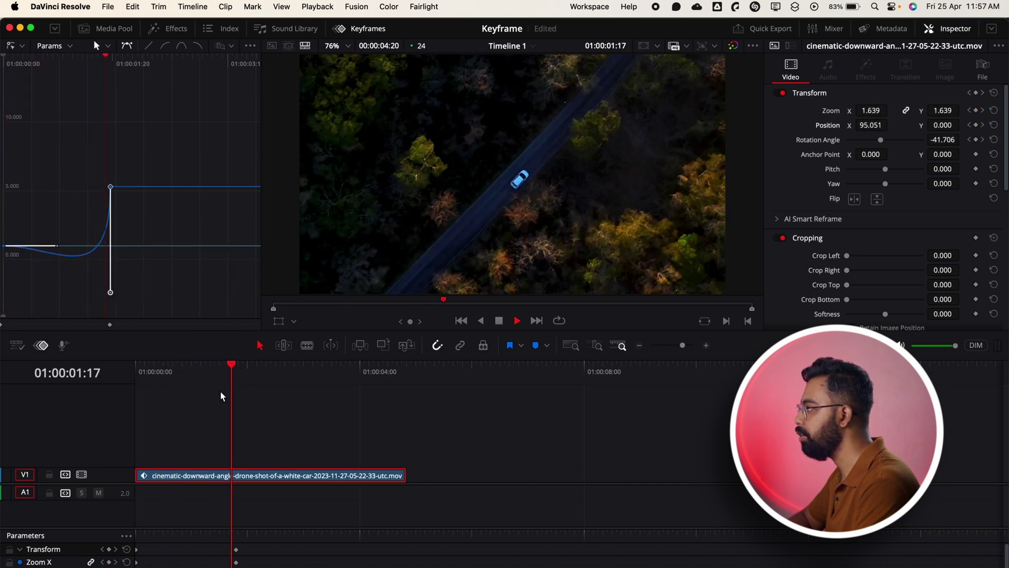
key(space)
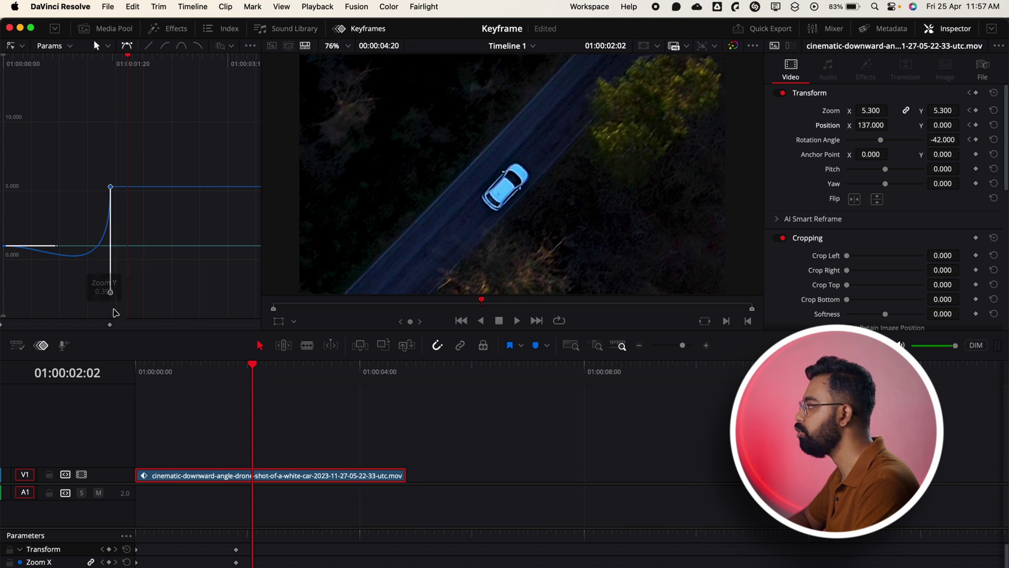
drag(111, 295, 77, 43)
key(Home)
key(space)
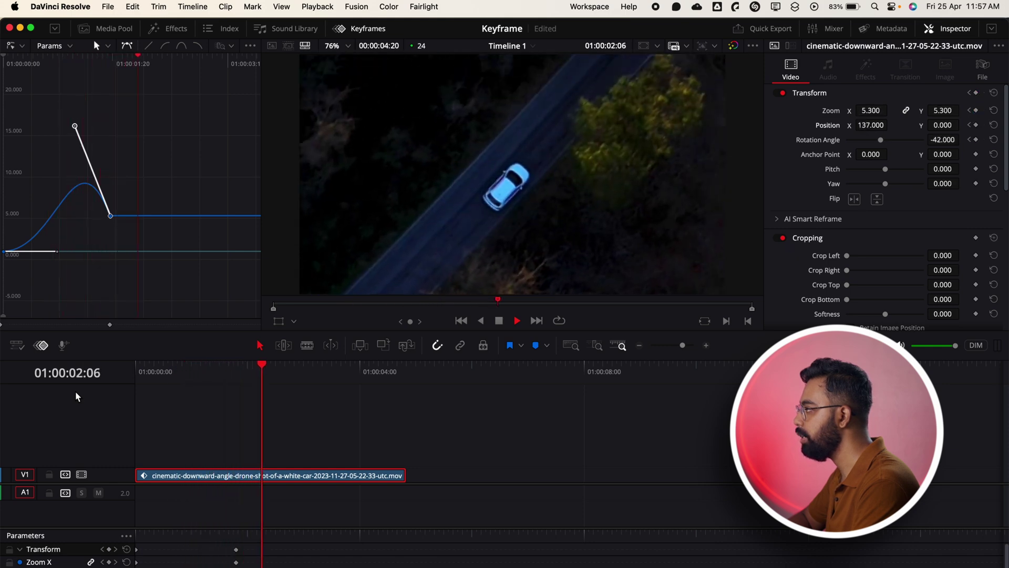
key(space)
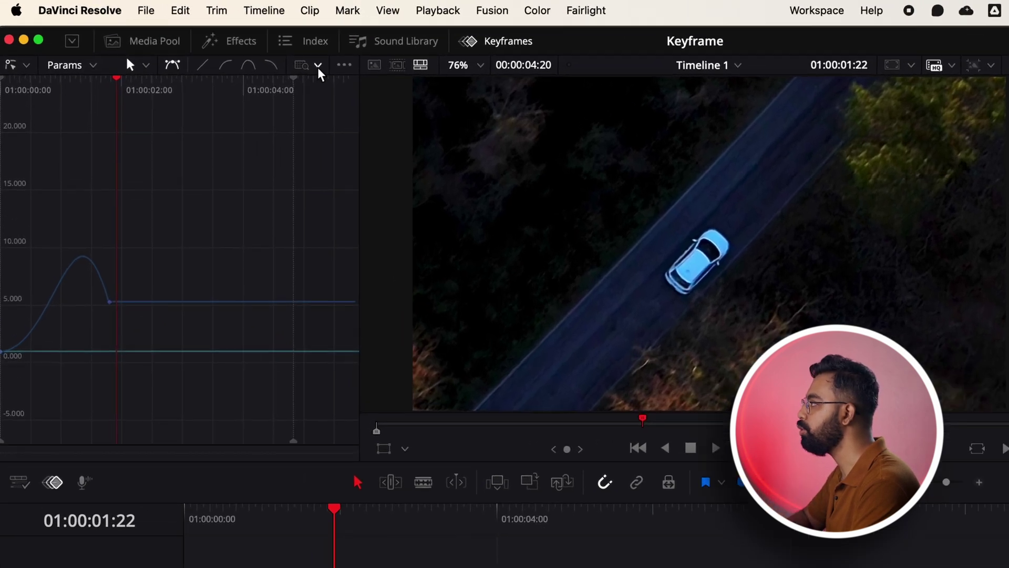
Step: Magnify the curve graph horizontally to inspect the end Zoom Y keyframe and its handle
click(232, 46)
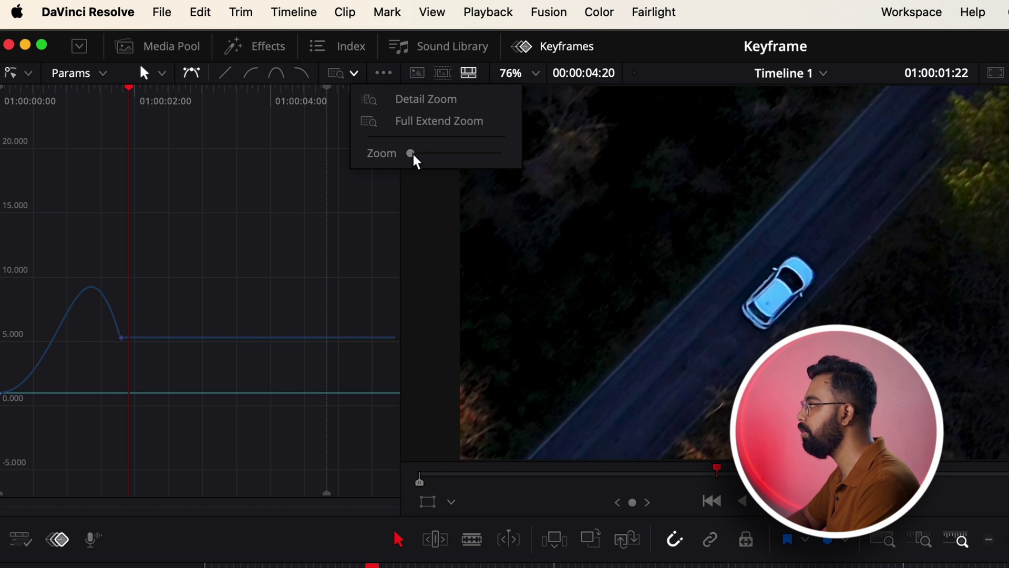
drag(410, 153, 499, 158)
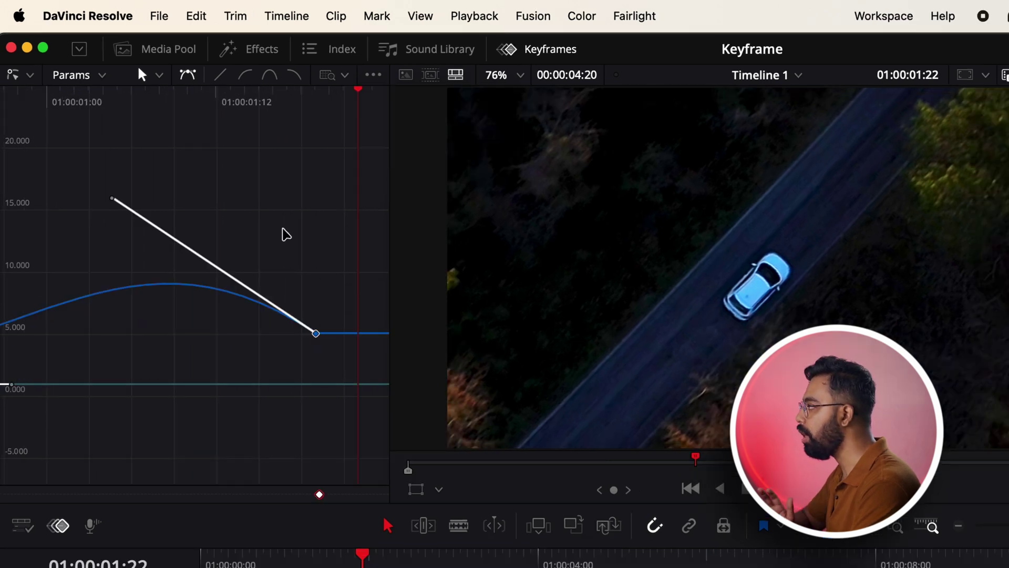
scroll(241, 190, right, 3)
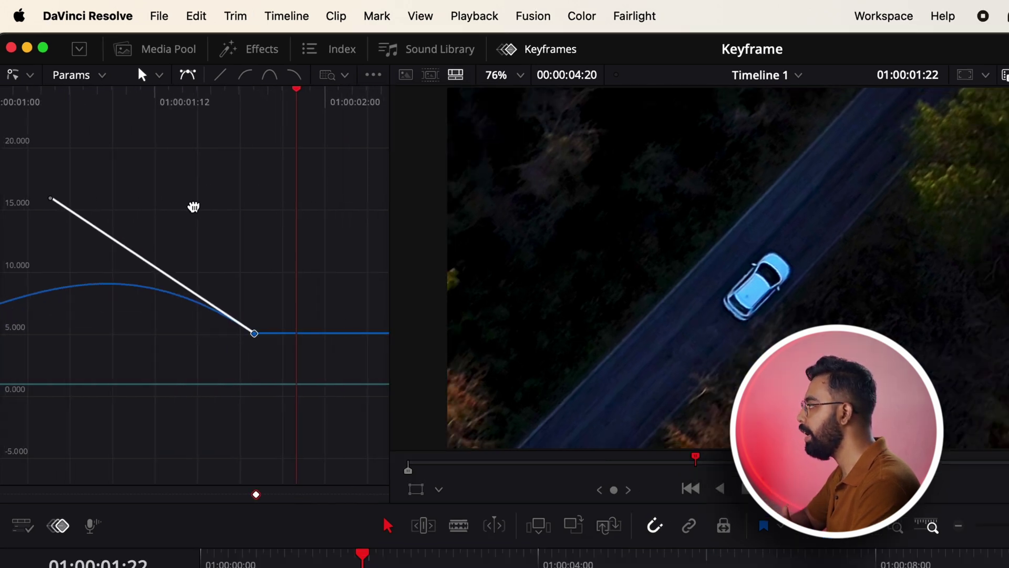
click(61, 203)
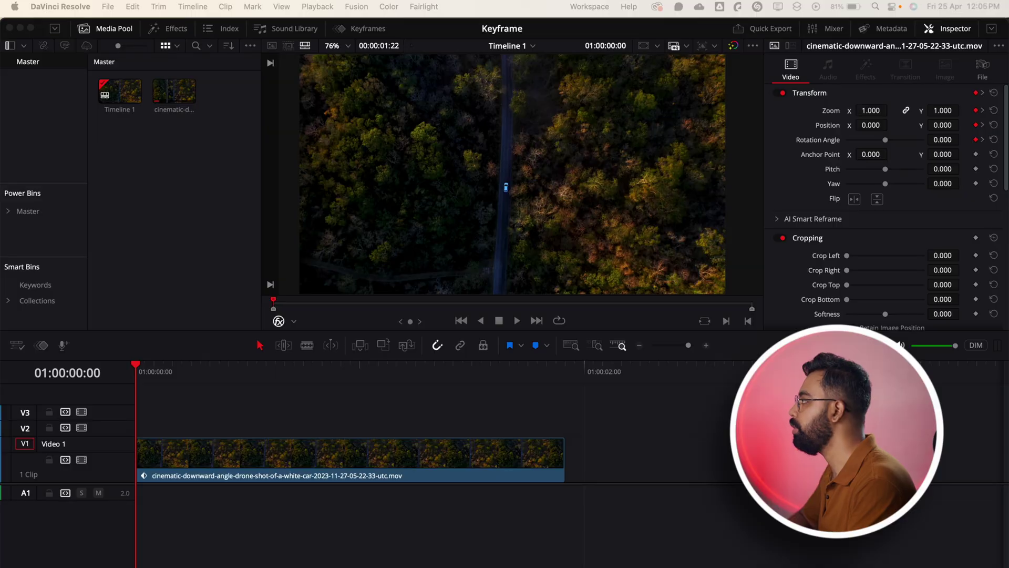
Step: Add a basic Text title on track V2 at the start, above the drone clip, and change its text to "Car"
click(177, 30)
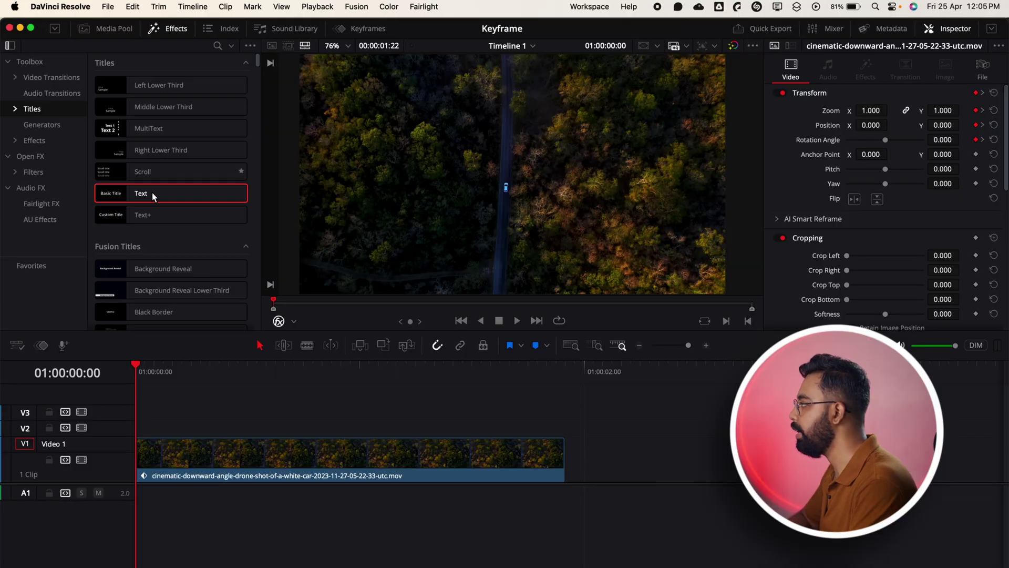
drag(153, 195, 164, 427)
click(829, 97)
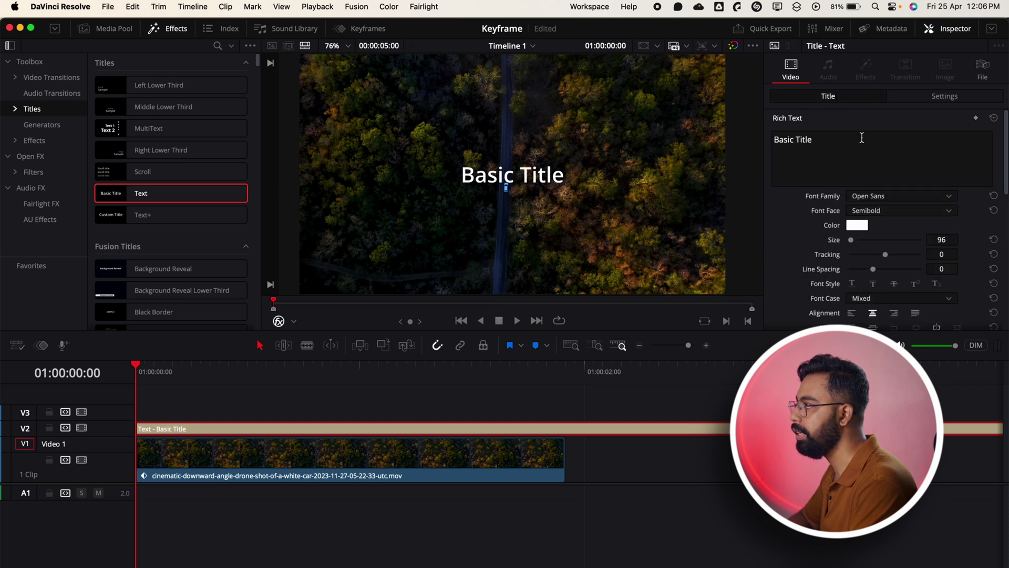
click(582, 135)
text(Car)
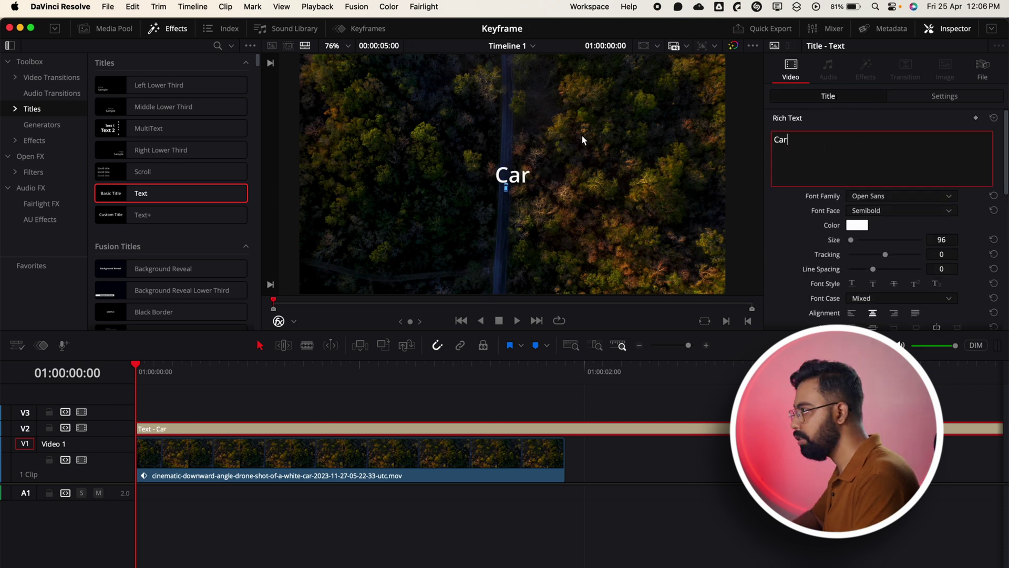
click(278, 388)
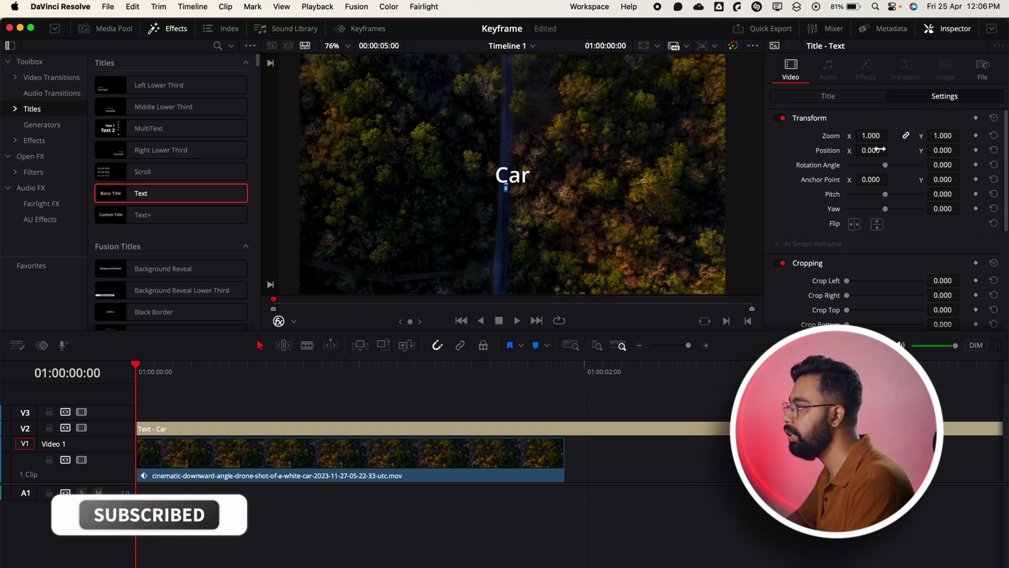
Step: Try to move the Car title to Position X -851 and Y -399, and undo both position changes
drag(942, 150, 386, 209)
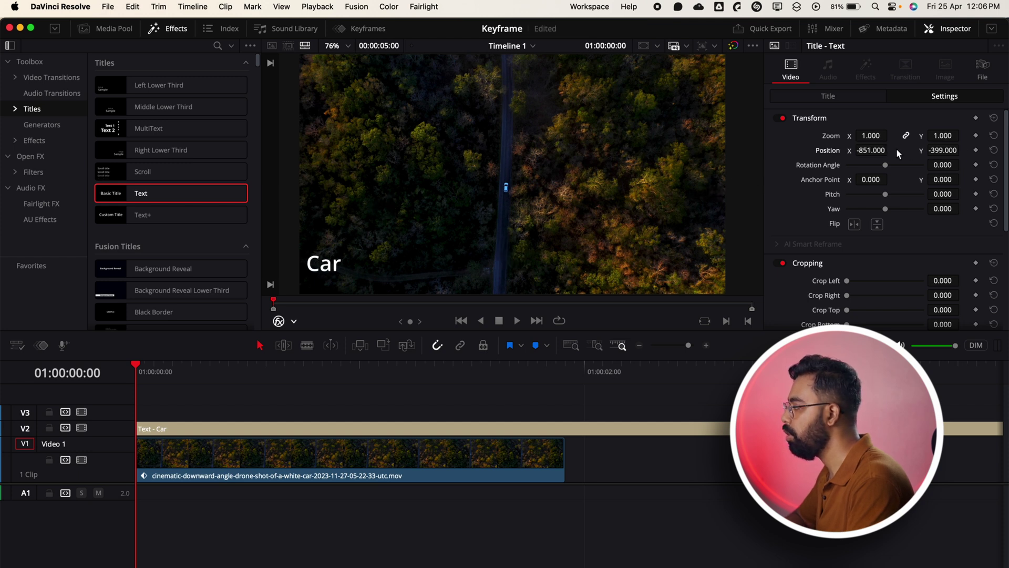
key(super+z)
key(super+z)
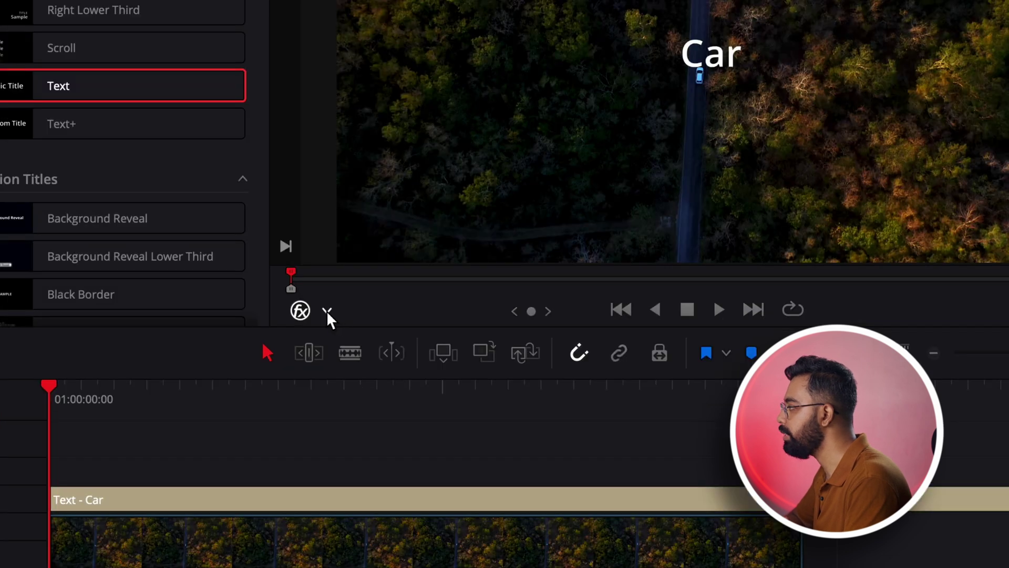
Step: Show the Transform handles in the viewer and move the Car title to about X -126, Y -42
click(326, 311)
click(370, 342)
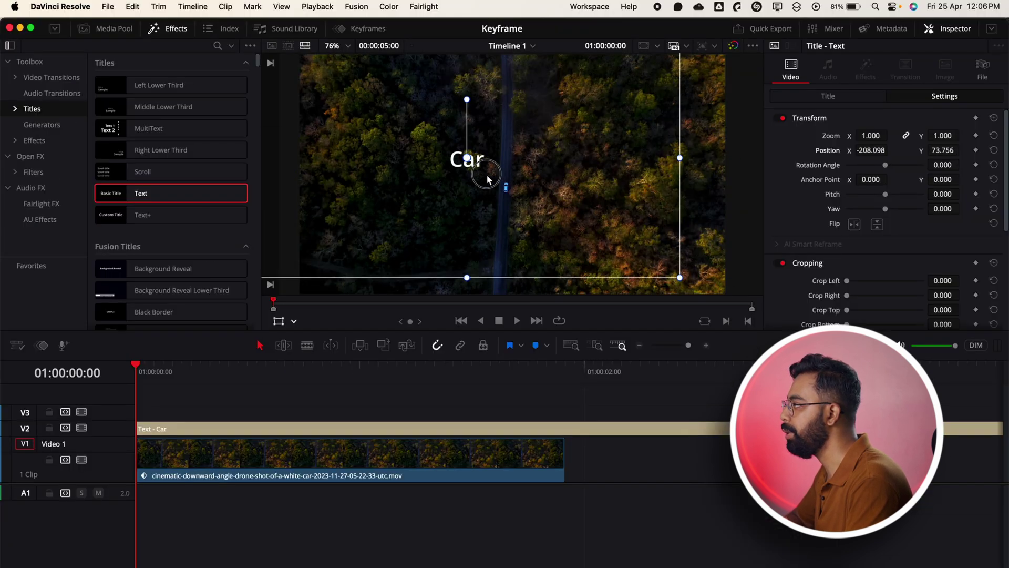
drag(486, 179, 506, 200)
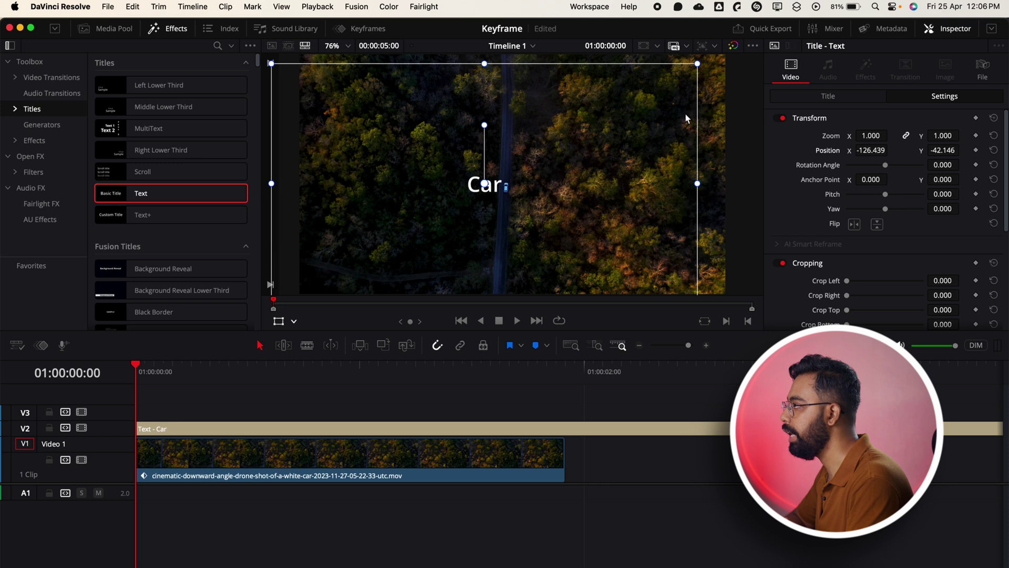
Step: Try rotating the Car title about 10 degrees and scaling it to about 0.68 in the viewer, undo both changes, and save
drag(486, 126, 721, 257)
drag(740, 272, 641, 239)
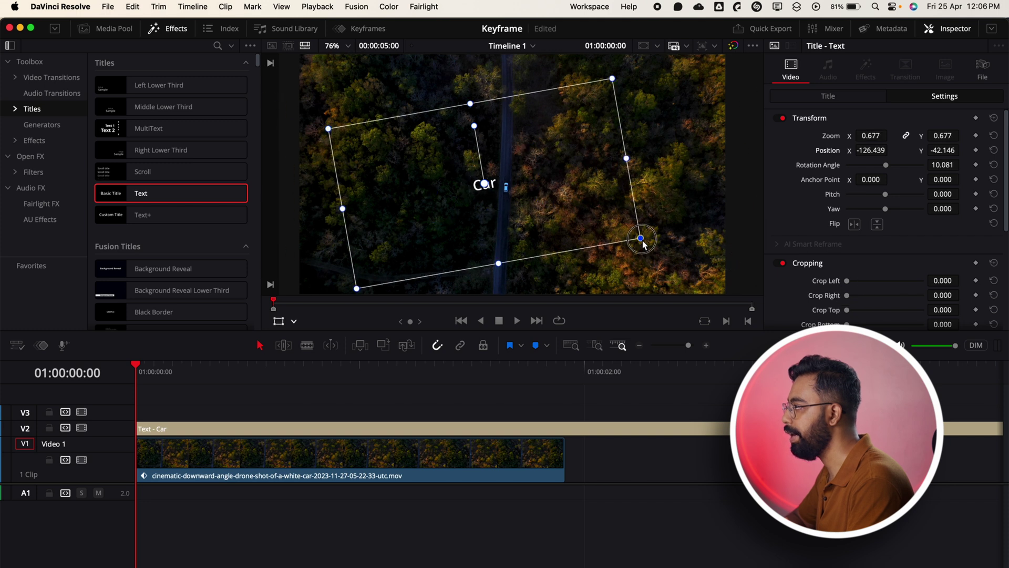
key(super+z)
key(super+z)
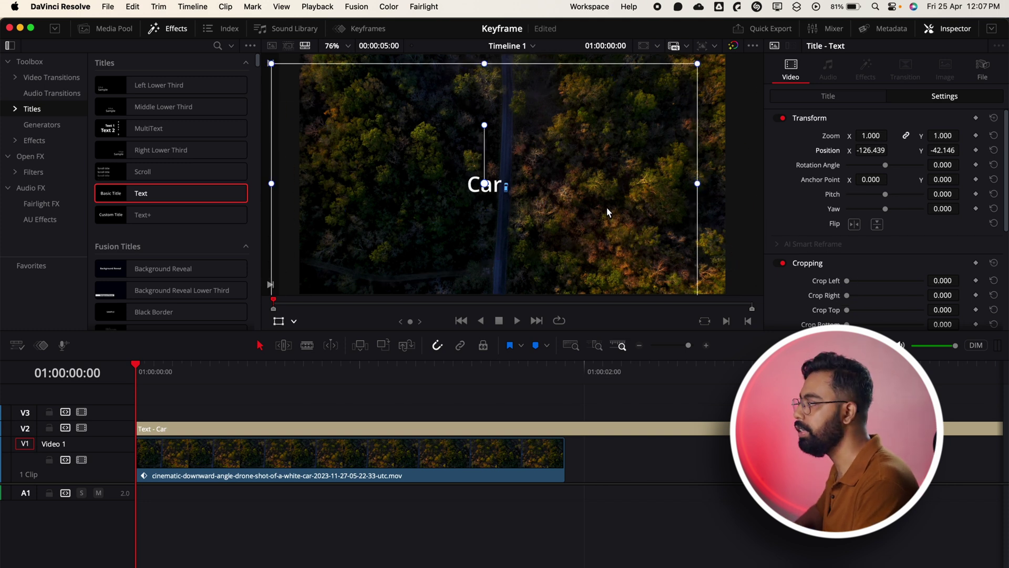
key(super+s)
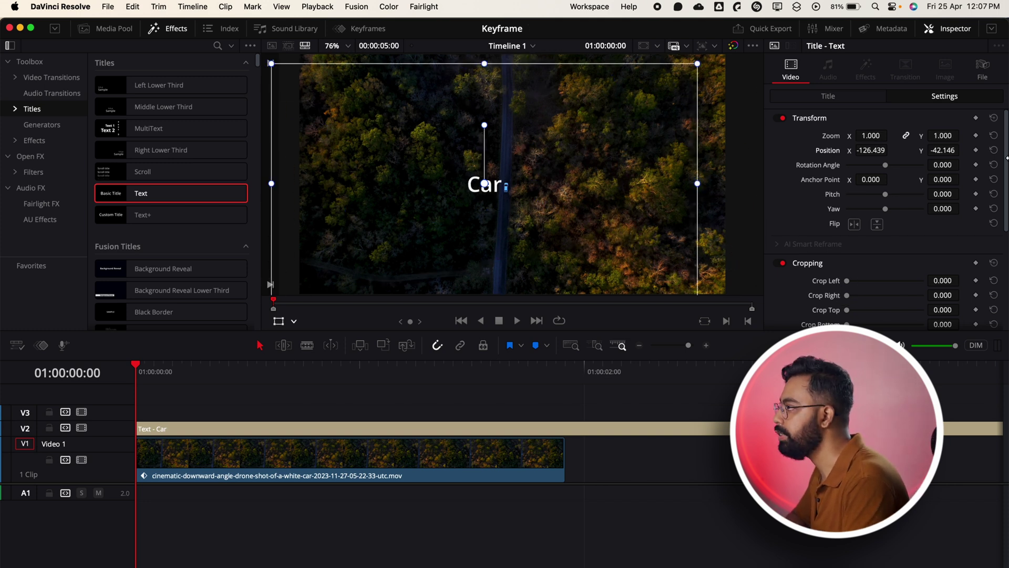
Step: Move the Car title out of frame past the image's lower-left corner, about X -930, Y -651, and set a Transform keyframe at the start
drag(553, 181, 344, 307)
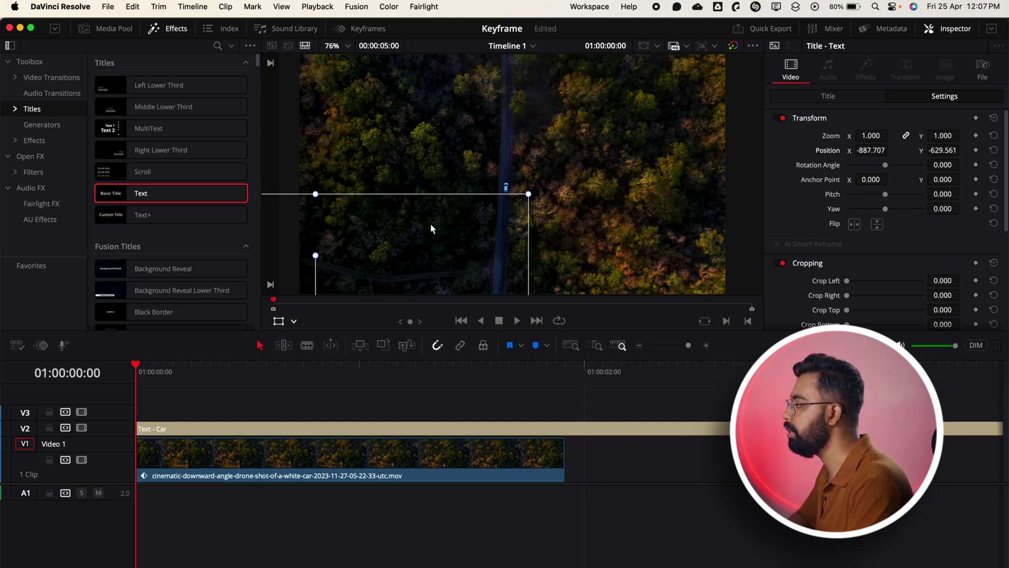
drag(430, 228, 379, 276)
scroll(415, 233, down, 1)
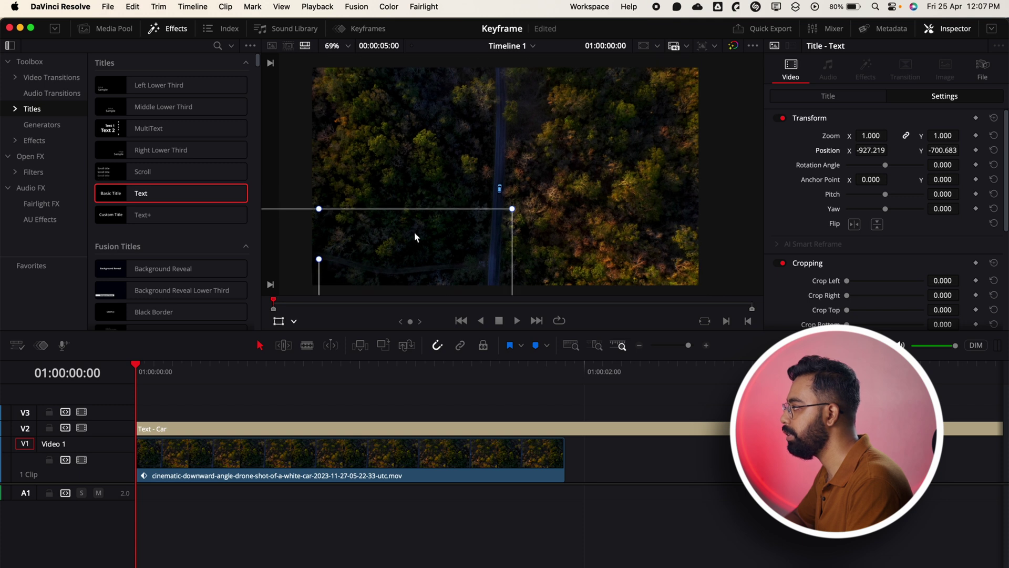
drag(415, 236, 398, 239)
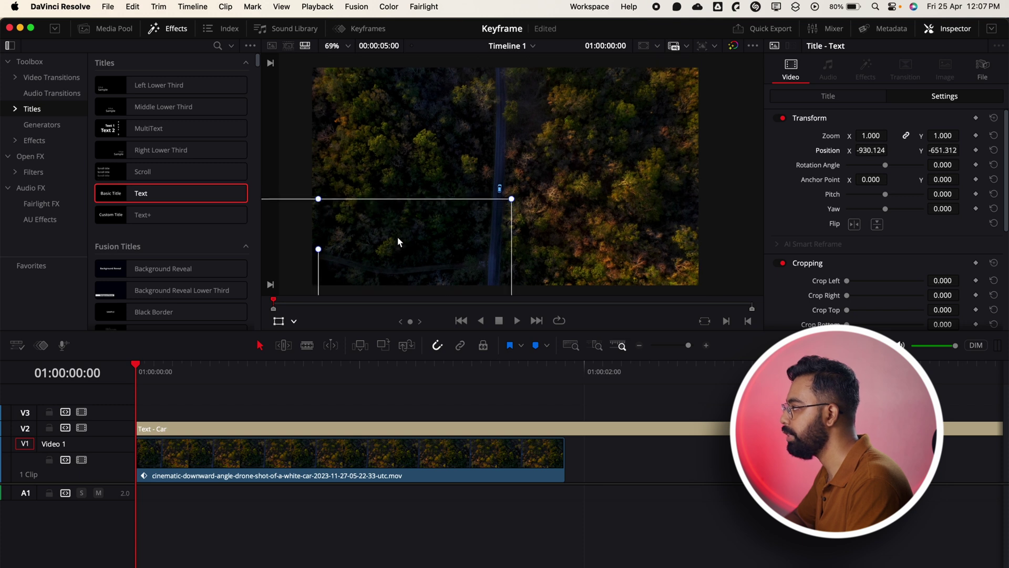
click(977, 120)
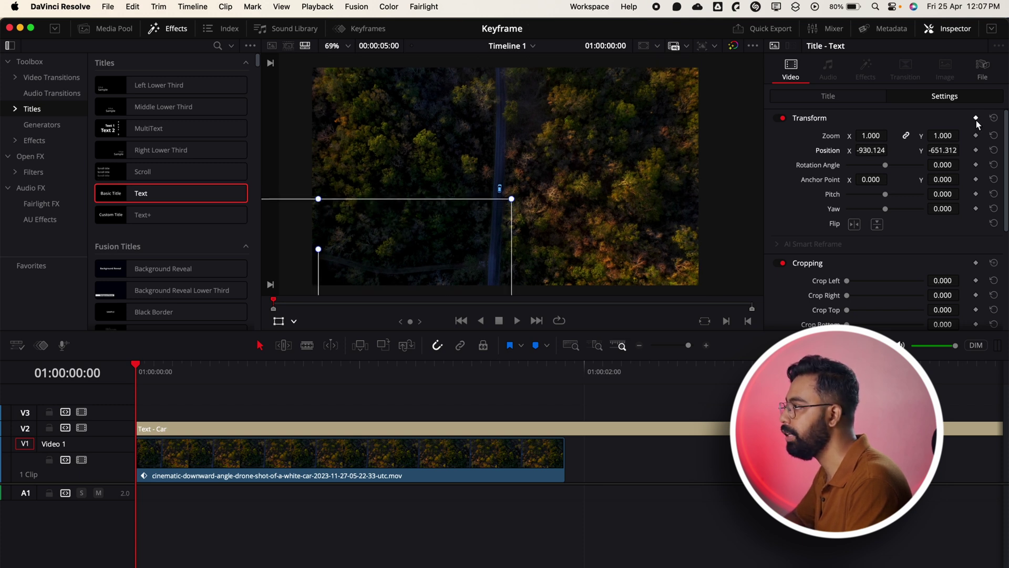
Step: At 01:00:00:09, move the Car title to about X -30, Y 31, just above the car, and set its zoom to 2.160
drag(132, 381, 219, 368)
drag(420, 273, 587, 199)
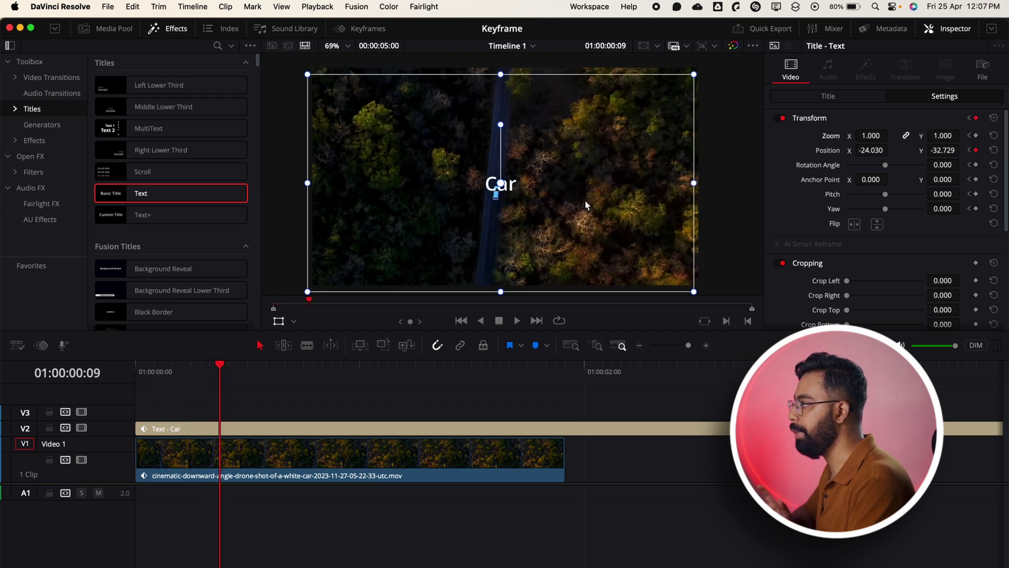
drag(867, 136, 871, 136)
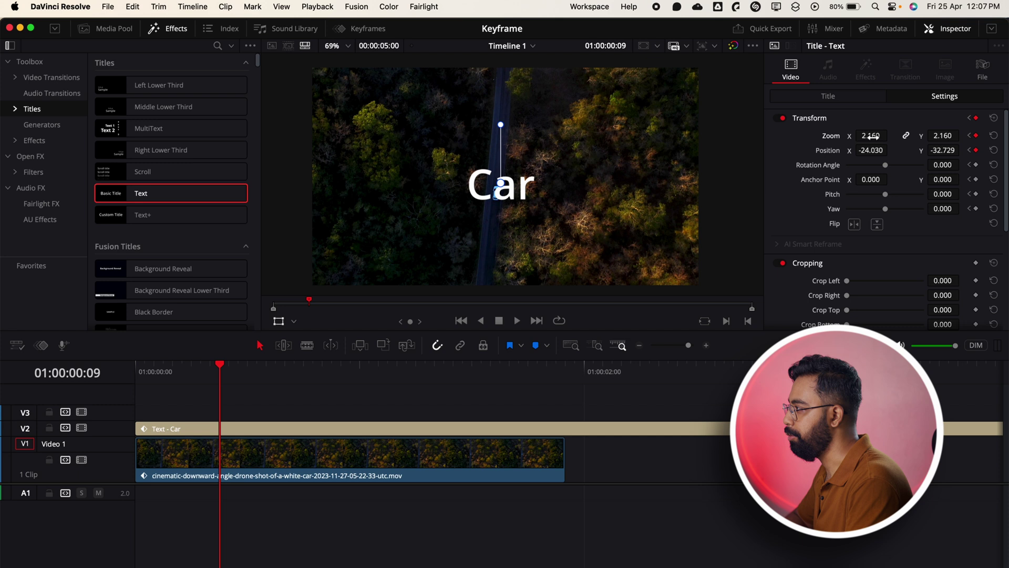
drag(665, 175, 641, 165)
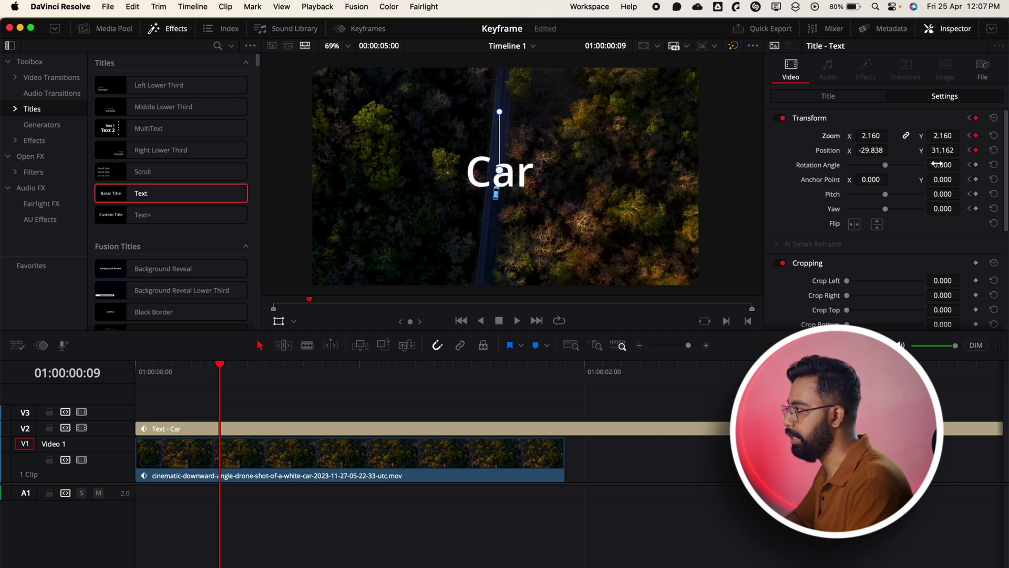
Step: Set the Car title's Rotation Angle to -46.3 at 01:00:00:09 and preview the title animation
drag(959, 165, 686, 202)
key(space)
key(space)
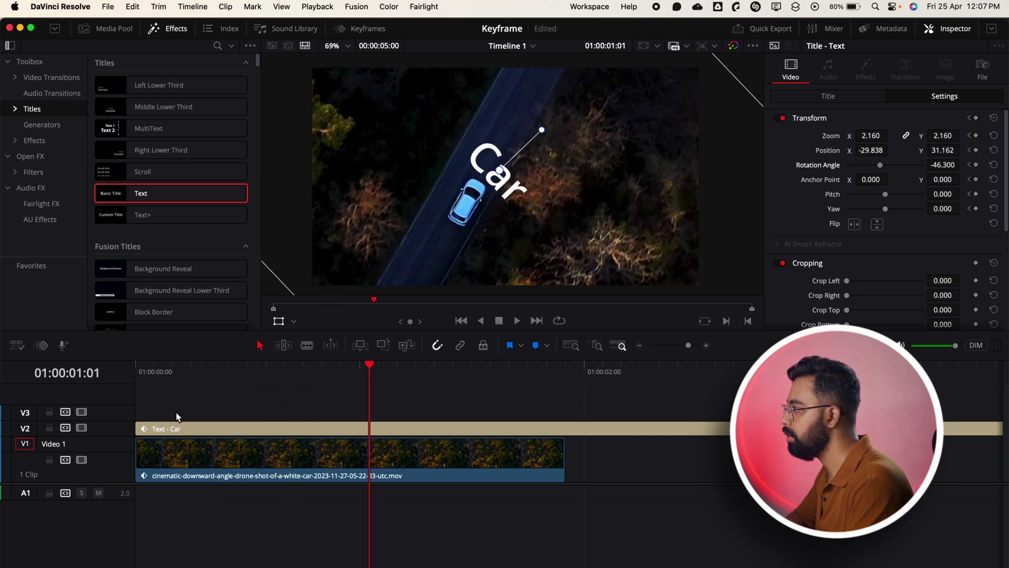
Step: Reset all Transform settings of the drone clip on V1 and return the playhead to the start
click(297, 461)
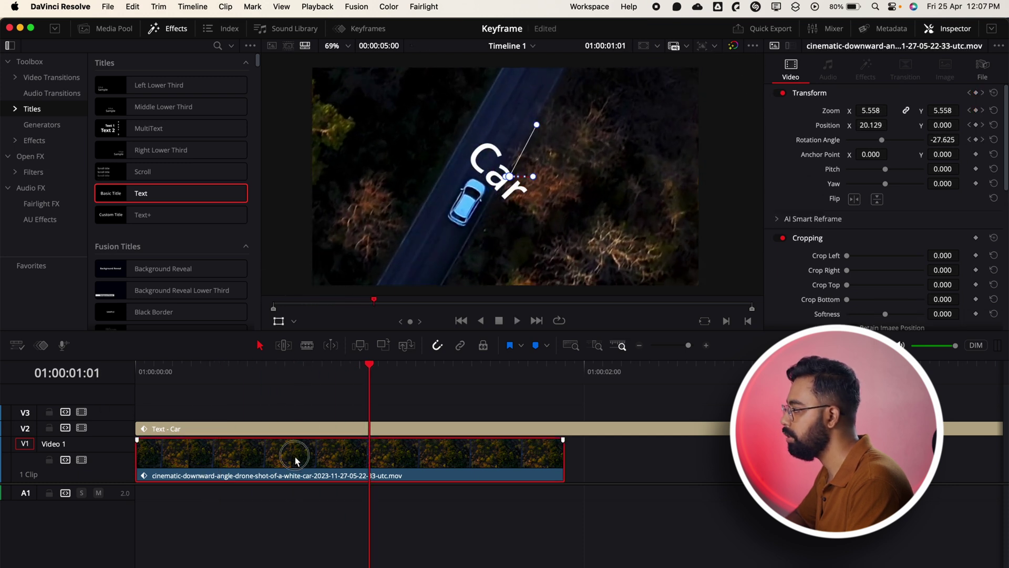
click(994, 94)
drag(371, 373, 96, 417)
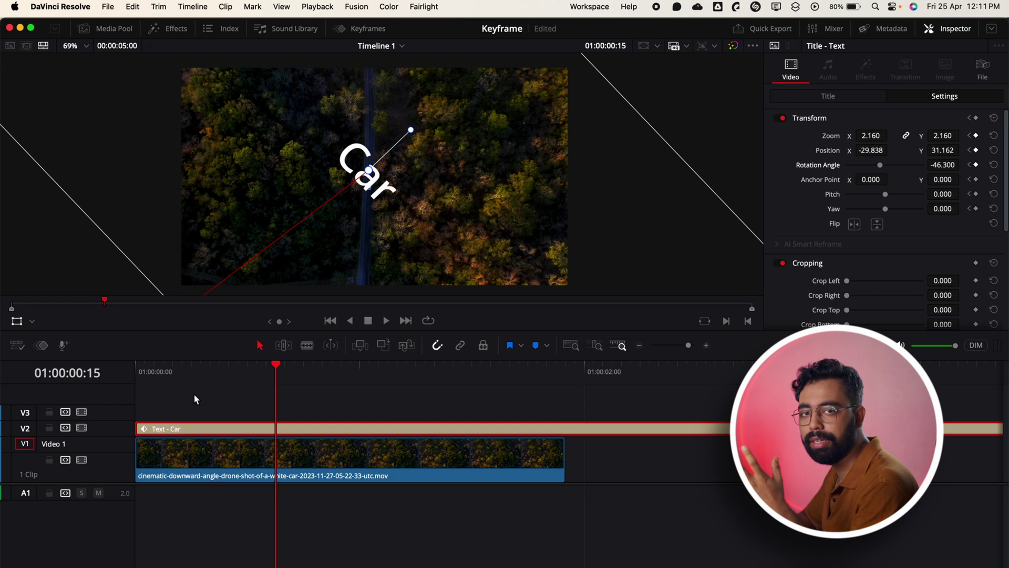
Step: Show the title's keyframes in the timeline, move its second Transform keyframe to about 01:00:00:19, and scrub through the motion
click(44, 347)
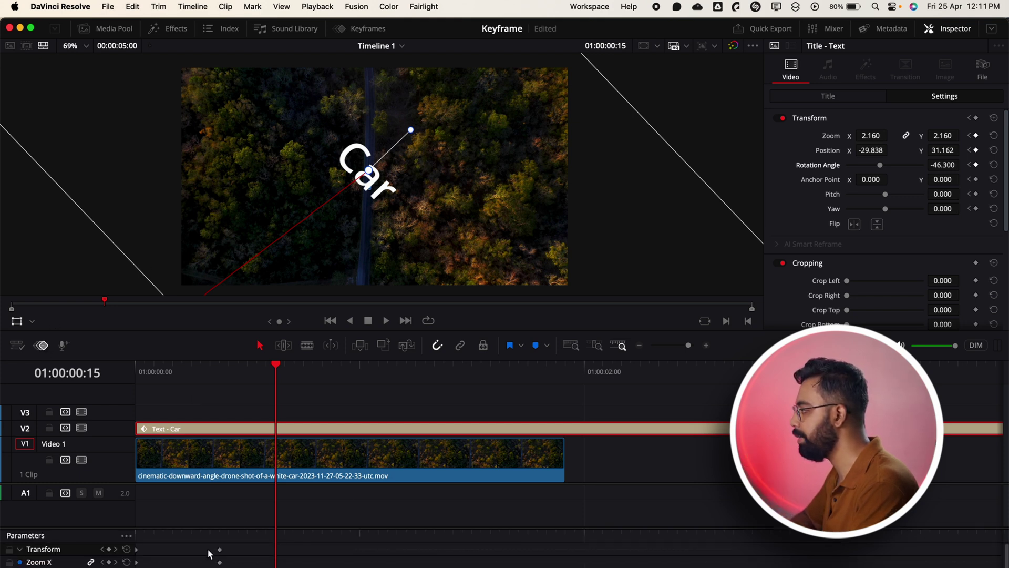
drag(220, 549, 313, 549)
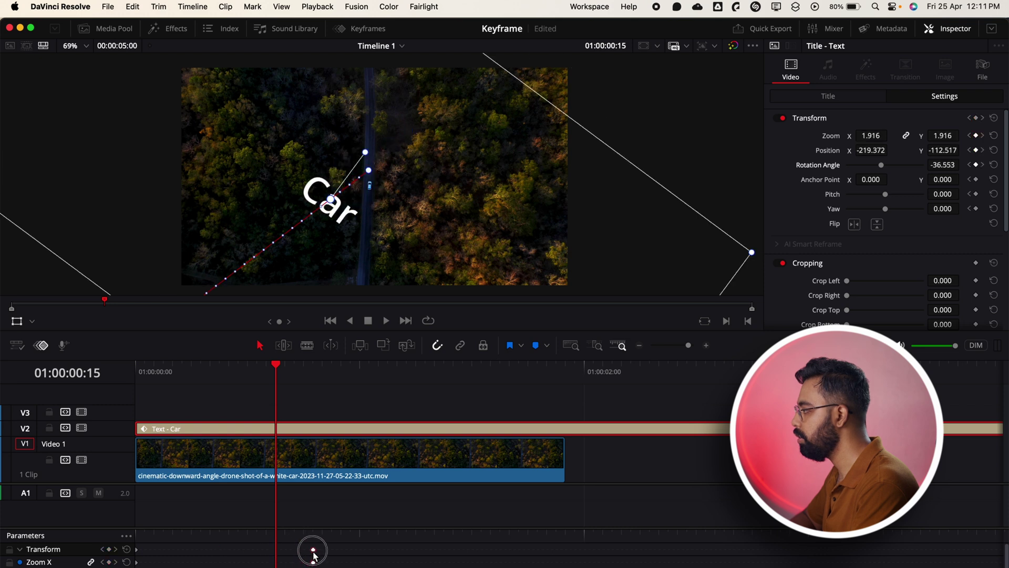
drag(276, 375, 342, 399)
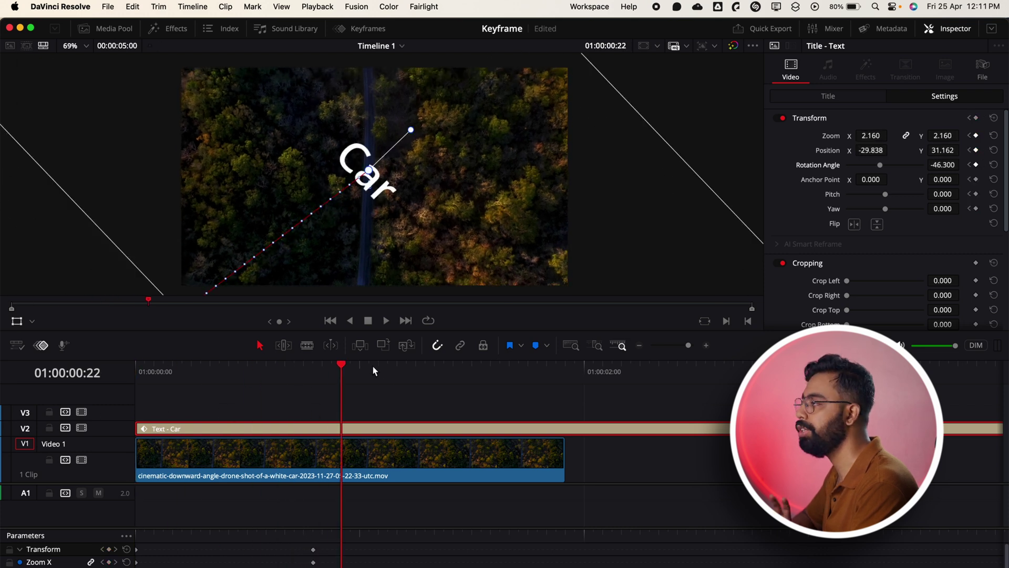
drag(372, 365, 277, 395)
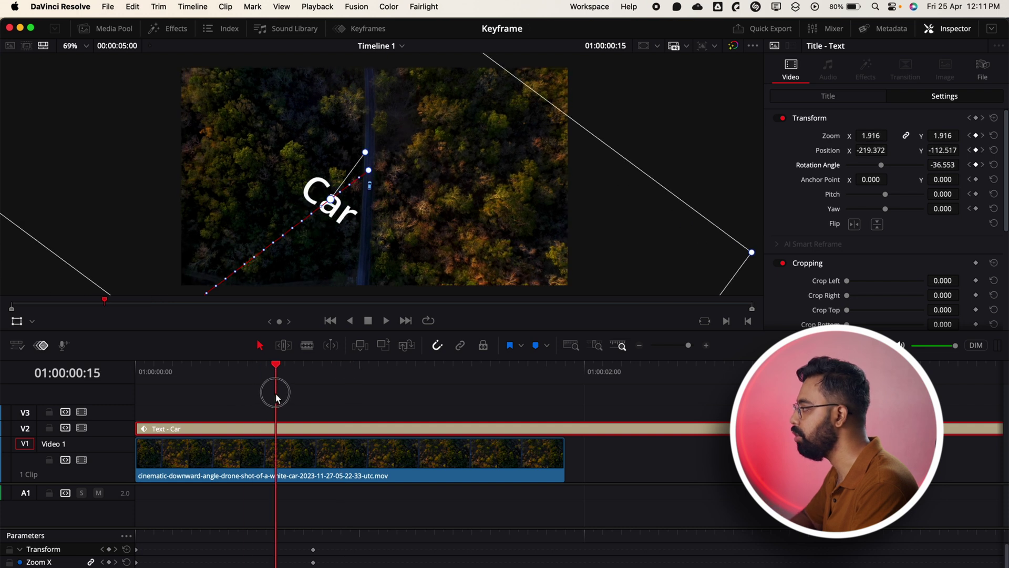
Step: Open the Car title's keyframe curve editor and show its Position X, Position Y and Rotation Angle curves alongside Zoom
click(367, 30)
click(69, 45)
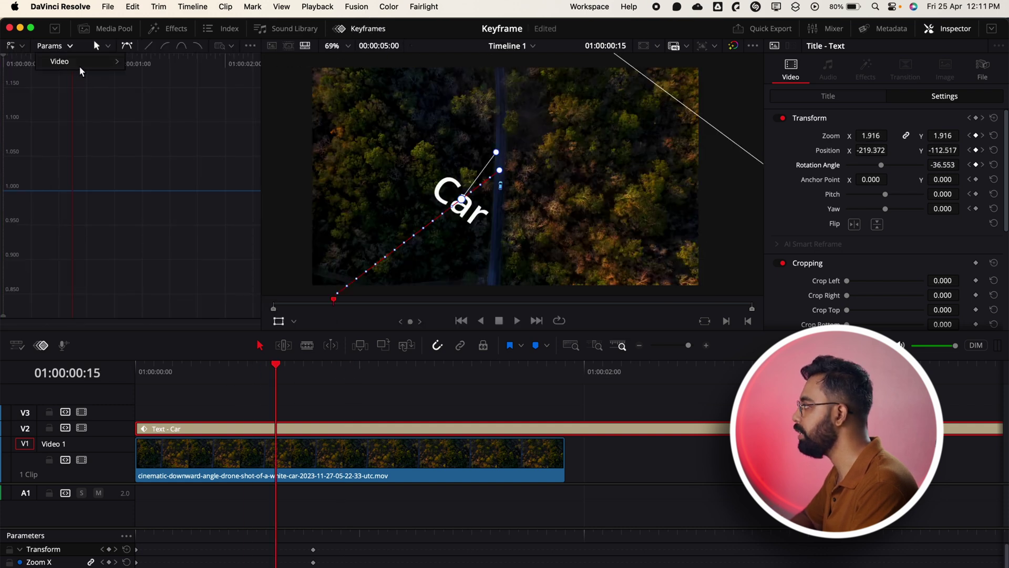
mouse_move(80, 68)
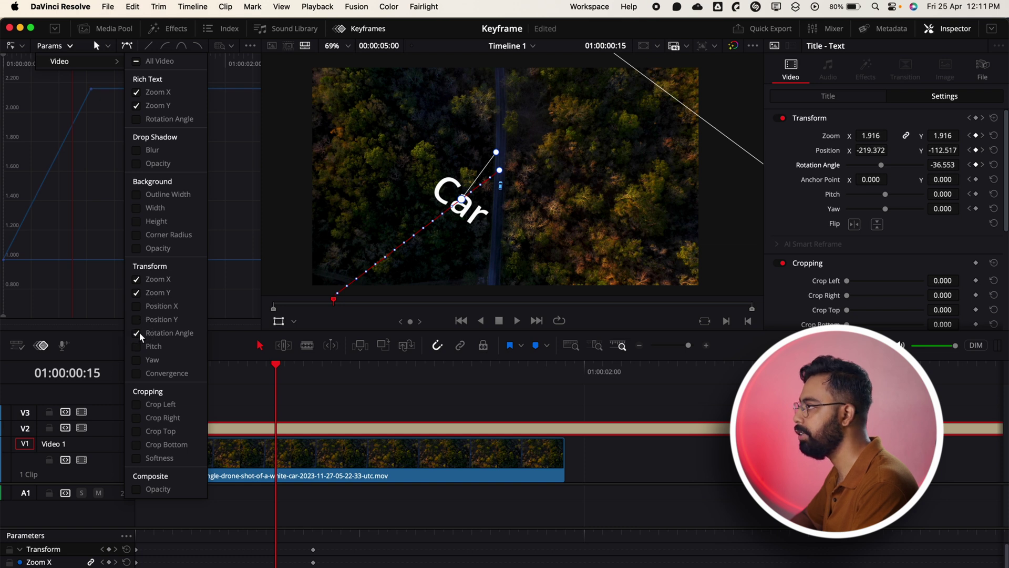
click(140, 333)
click(139, 320)
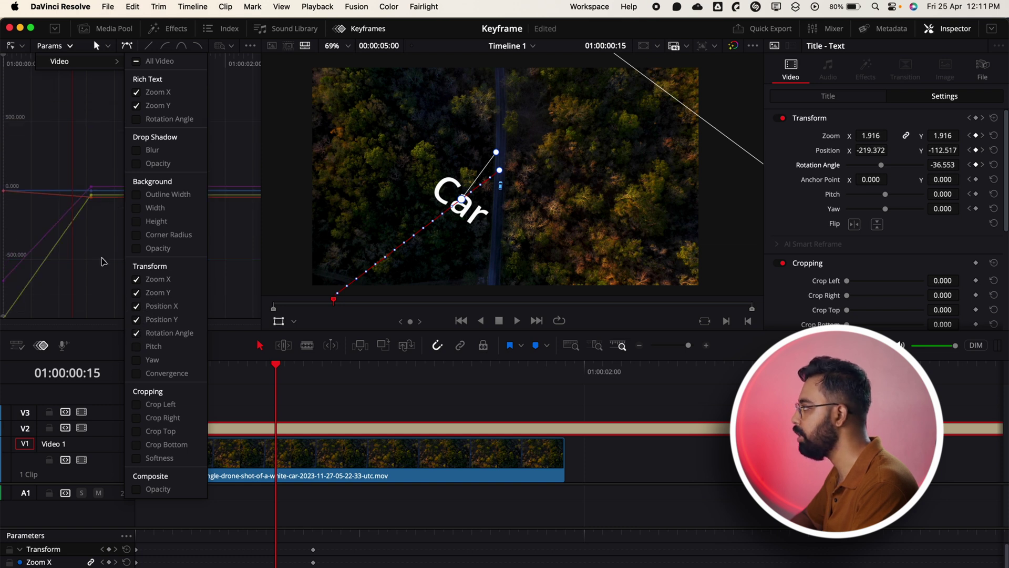
click(101, 259)
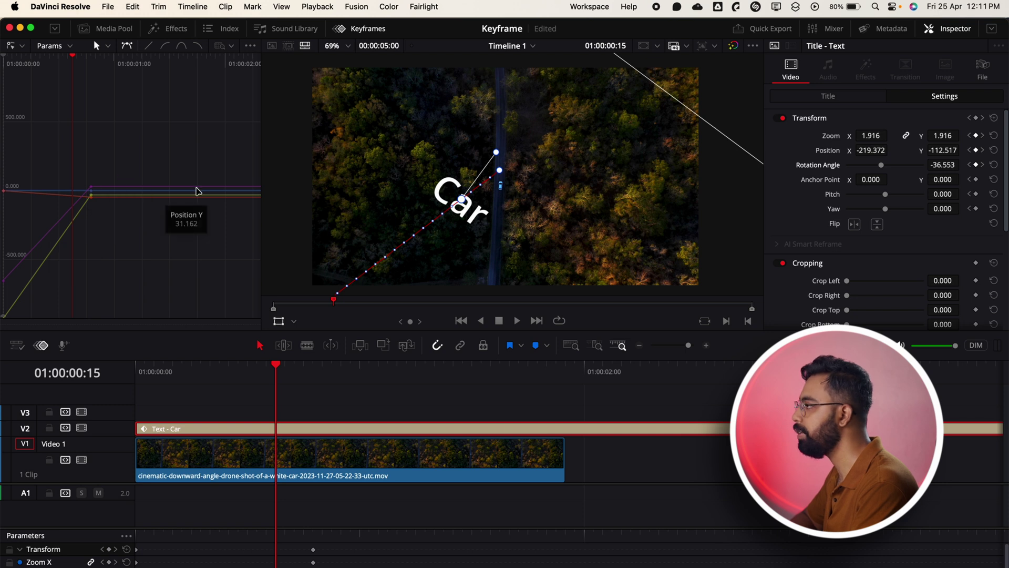
Step: Apply ease-in-and-out smoothing to all of the Car title's keyframes in the curve editor and play the animation from the start
drag(126, 160, 5, 316)
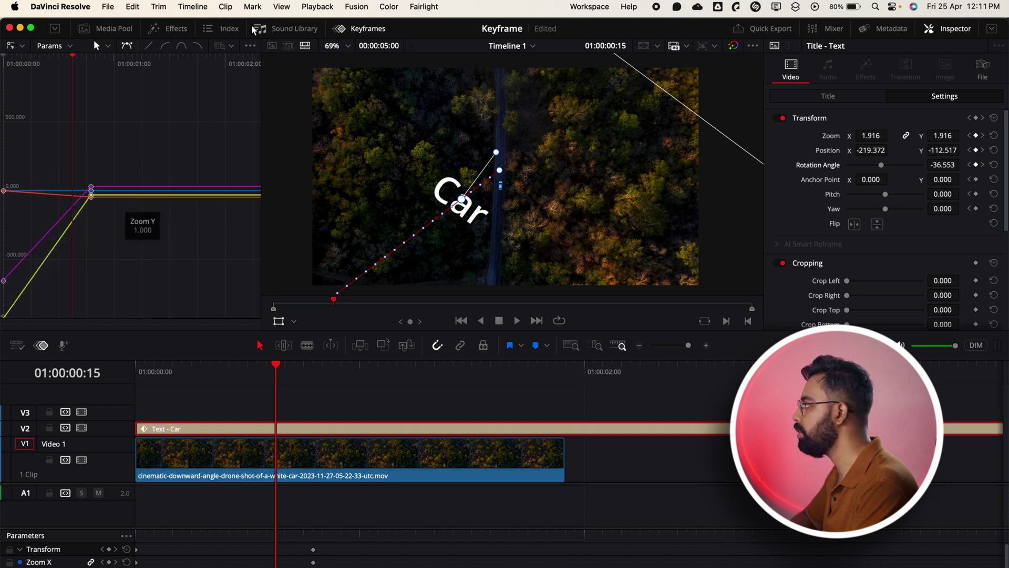
click(182, 50)
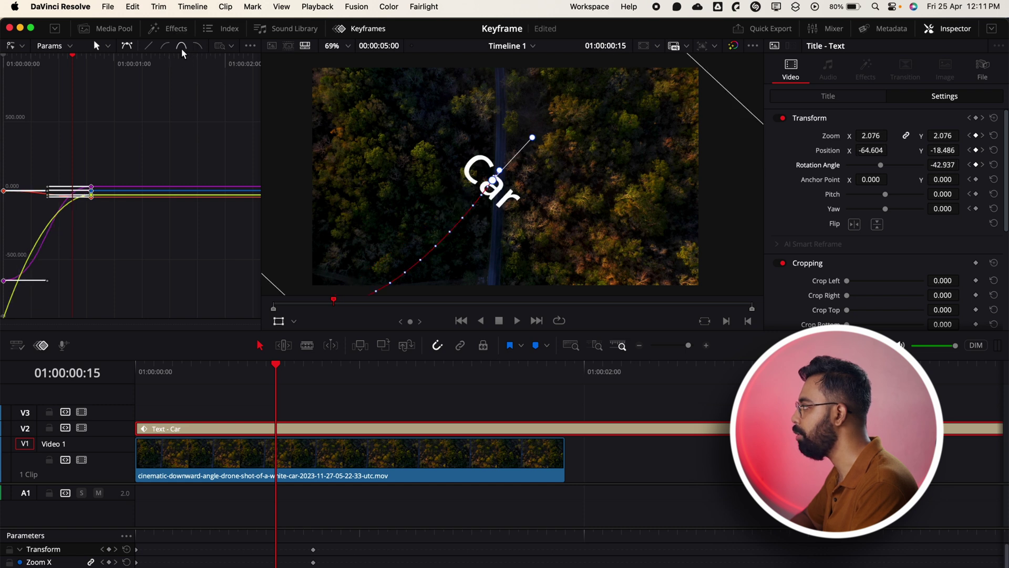
click(152, 386)
key(space)
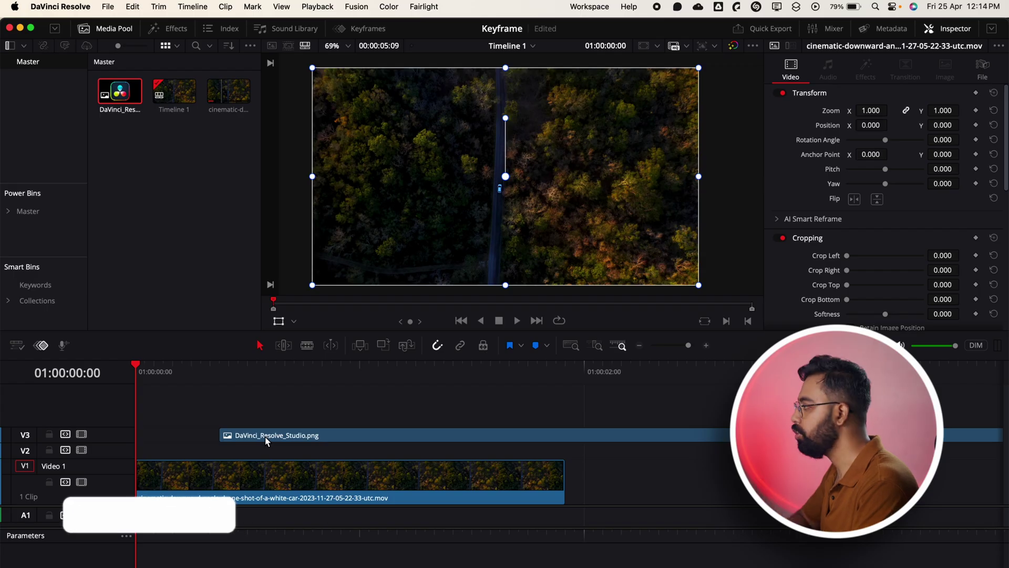
Step: Move DaVinci_Resolve_Studio.png to the start of track V2, set its Zoom to 0.870, and add keyframes to all its Transform parameters
drag(266, 441, 168, 454)
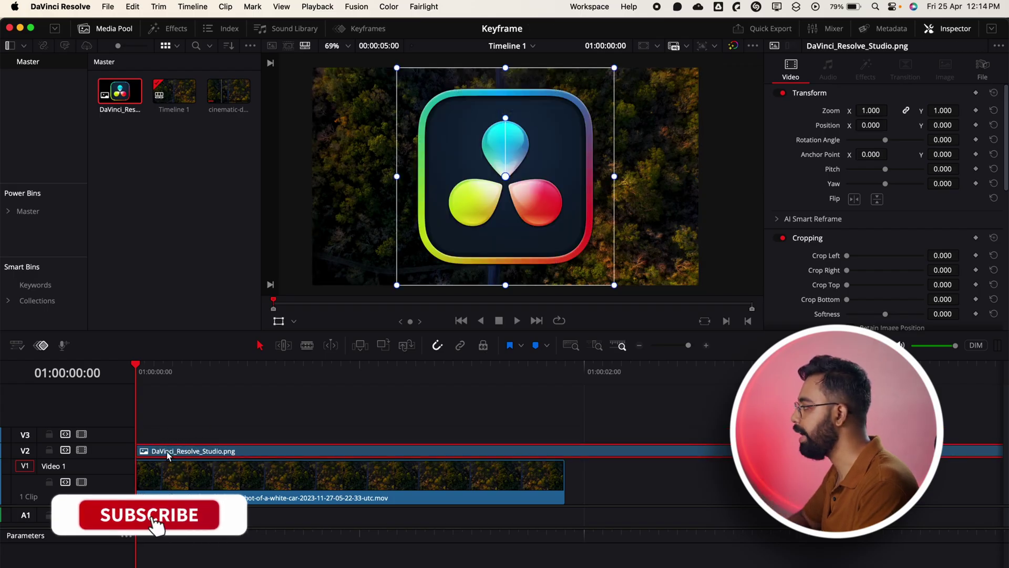
drag(871, 110, 860, 131)
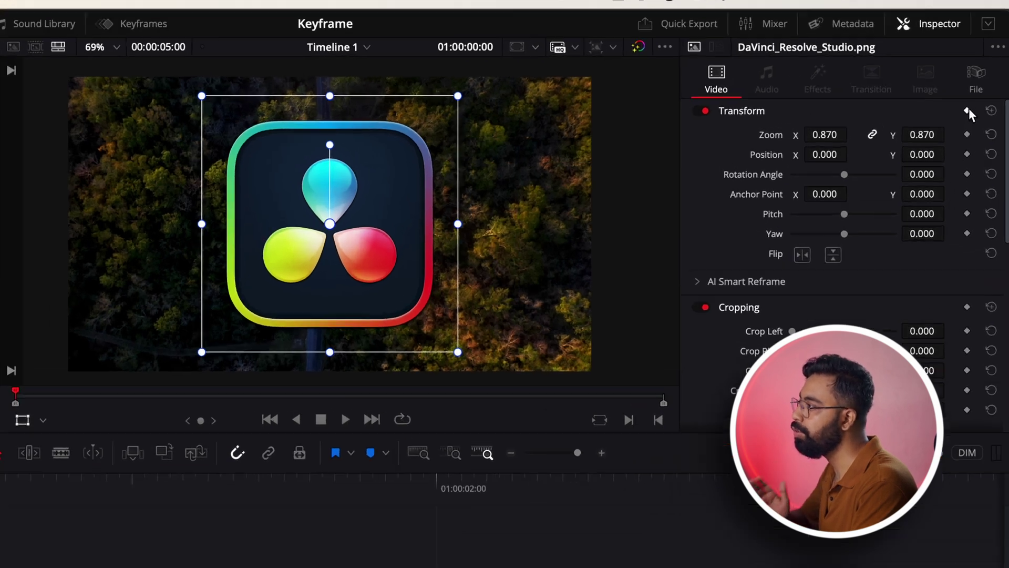
click(975, 93)
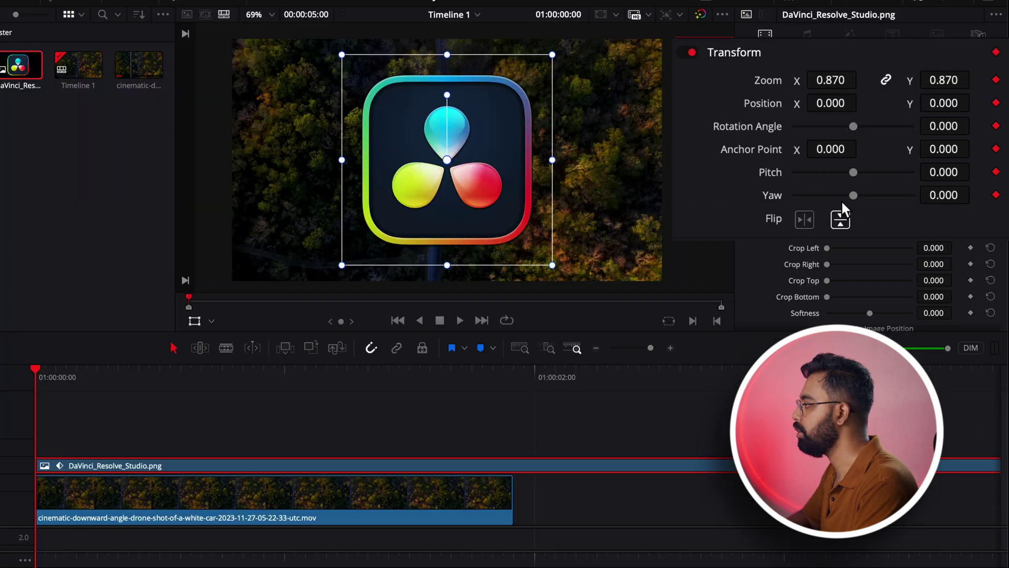
Step: In the logo's first keyframe at 01:00:00:00, set Zoom to 0.000 and Rotation Angle to 180
drag(790, 151, 726, 168)
drag(762, 97, 759, 95)
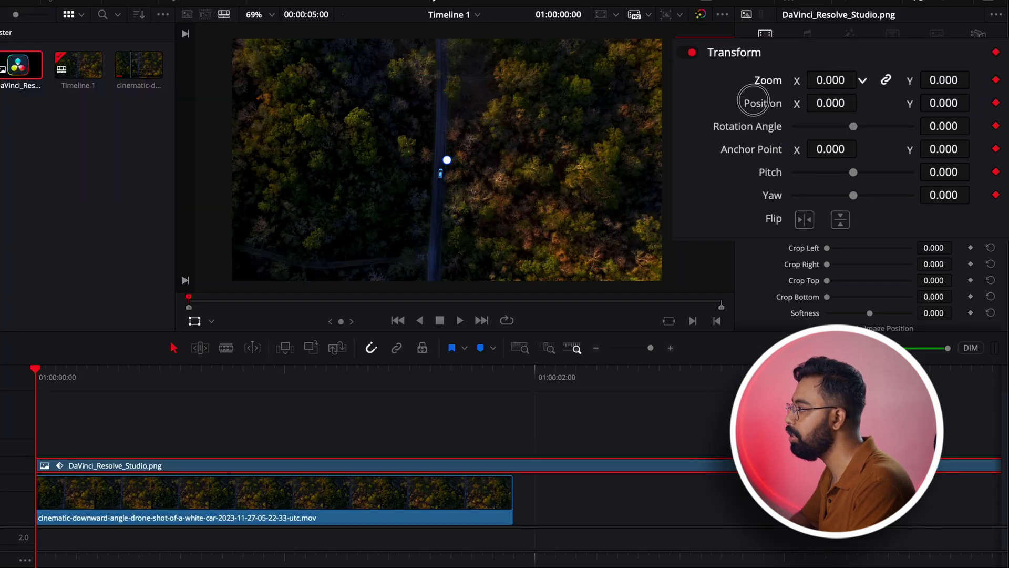
drag(942, 127, 764, 339)
double_click(942, 127)
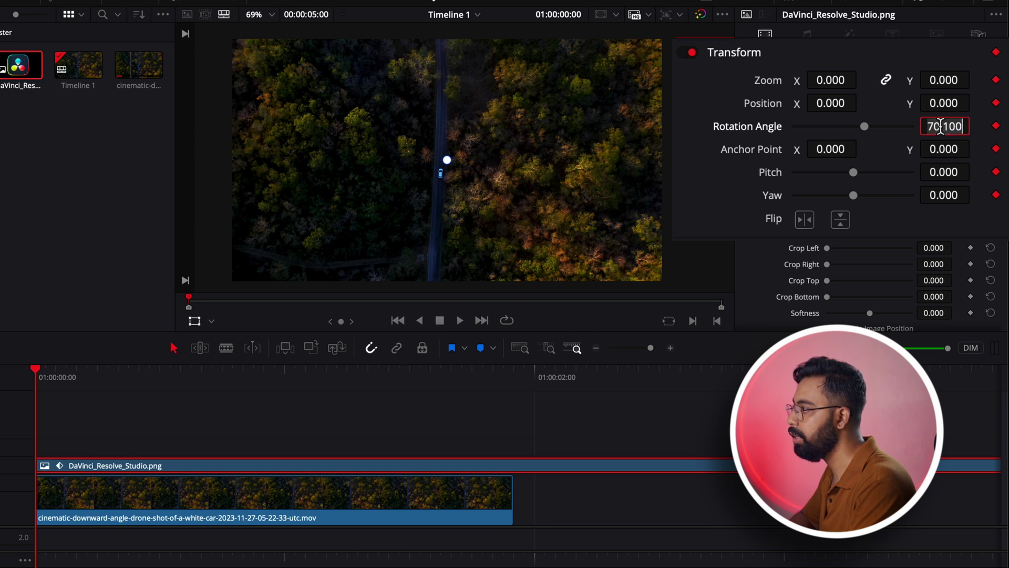
key(BackSpace)
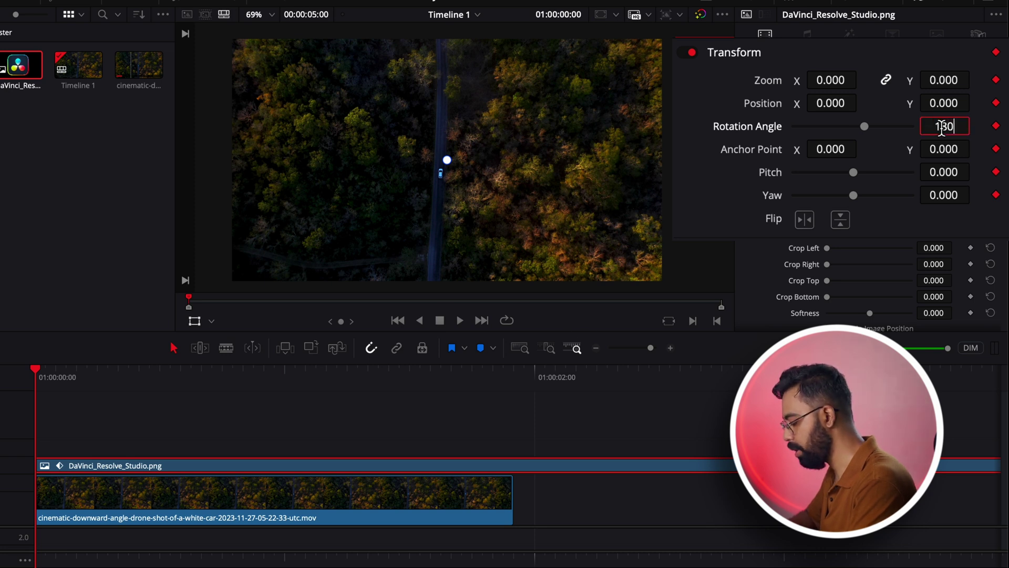
text(180)
click(500, 407)
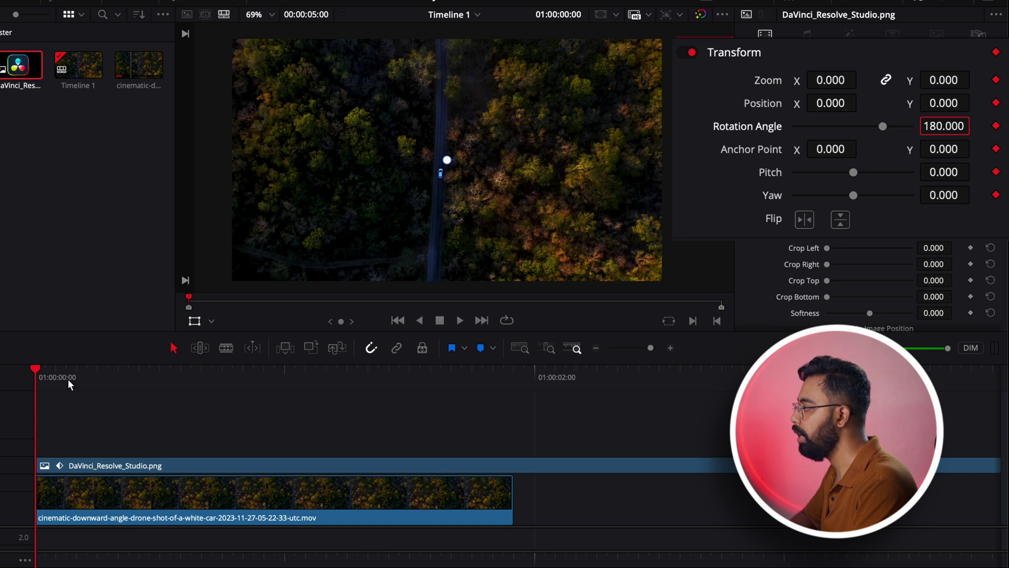
Step: At 01:00:00:21, set the logo's Zoom to 0.740 and its Rotation Angle to 0
drag(68, 380, 254, 390)
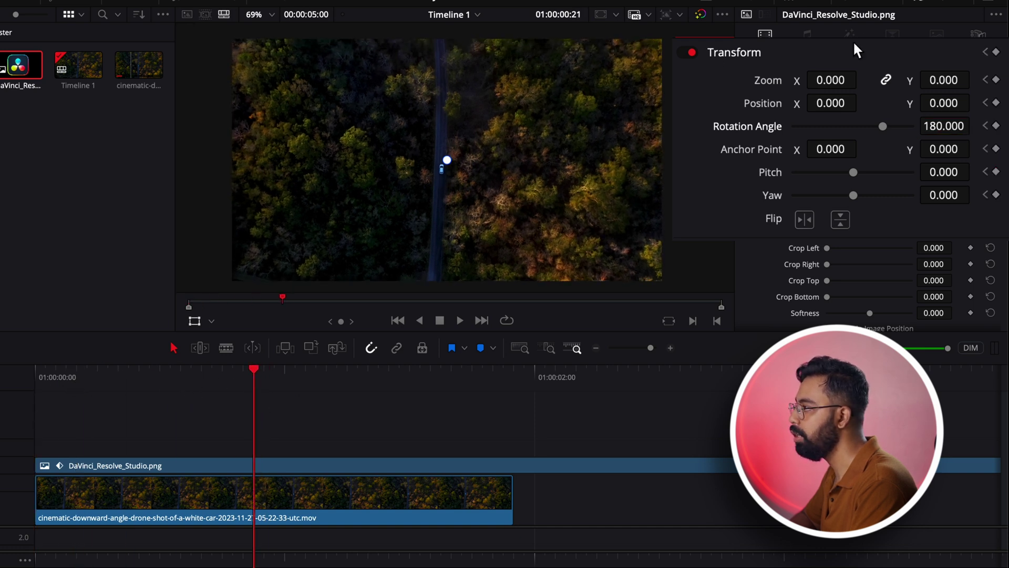
mouse_move(830, 80)
mouse_down()
mouse_move(861, 80)
mouse_move(830, 80)
mouse_up()
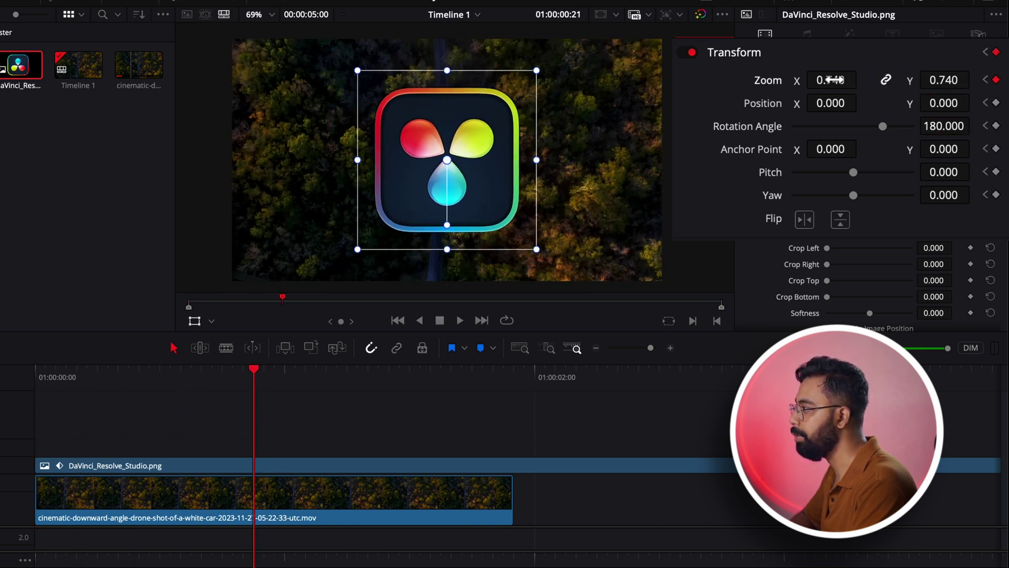
click(938, 129)
double_click(942, 129)
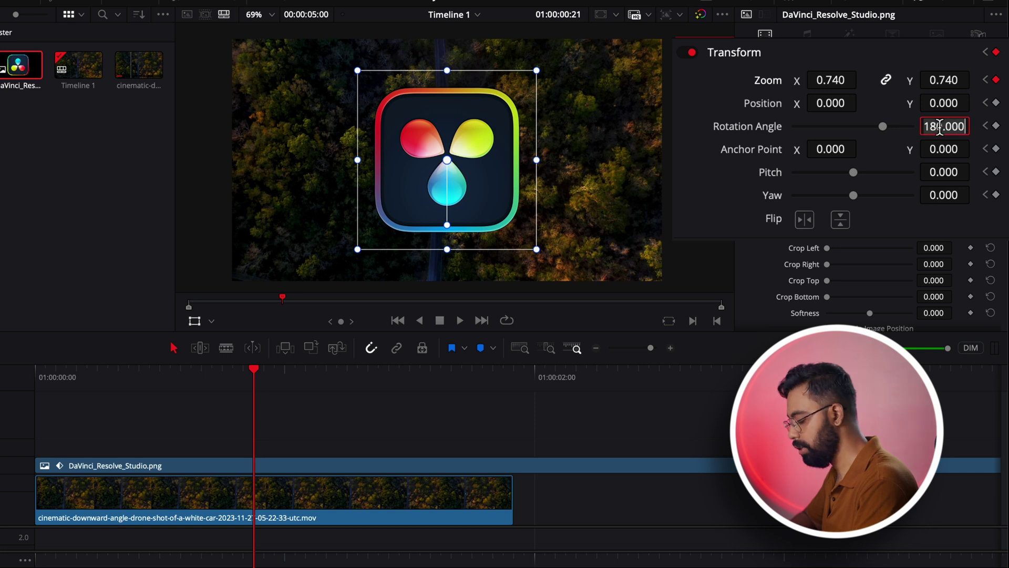
text(0)
key(Return)
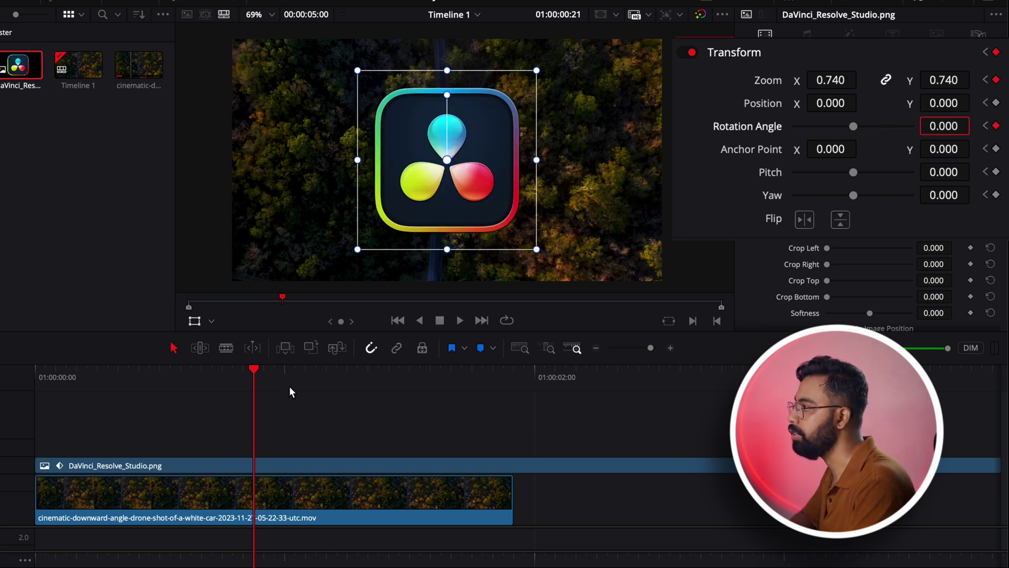
Step: Preview the logo's zoom and rotation animation from the start and return the playhead to 01:00:00:21
key(j)
key(space)
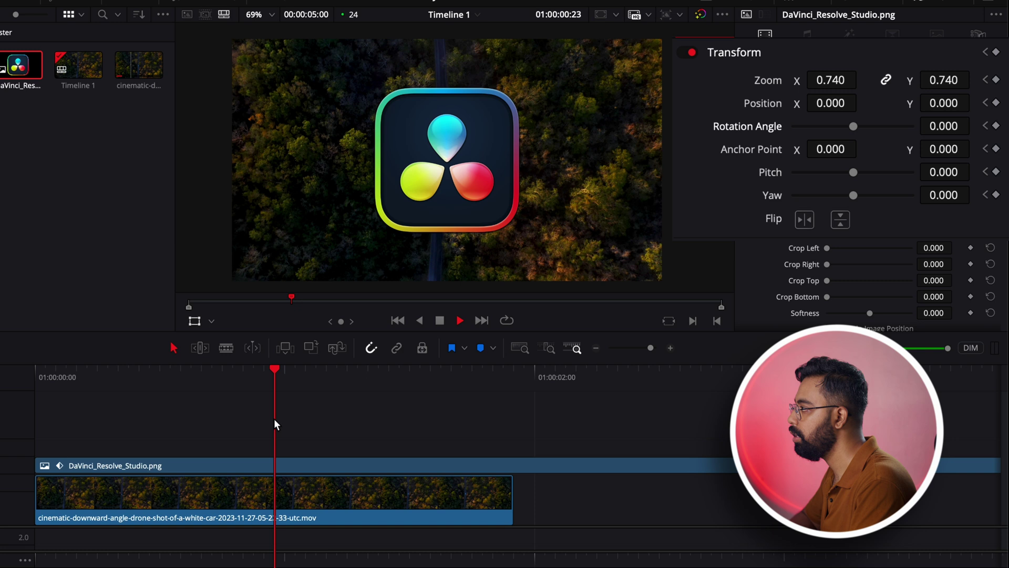
drag(294, 391, 257, 407)
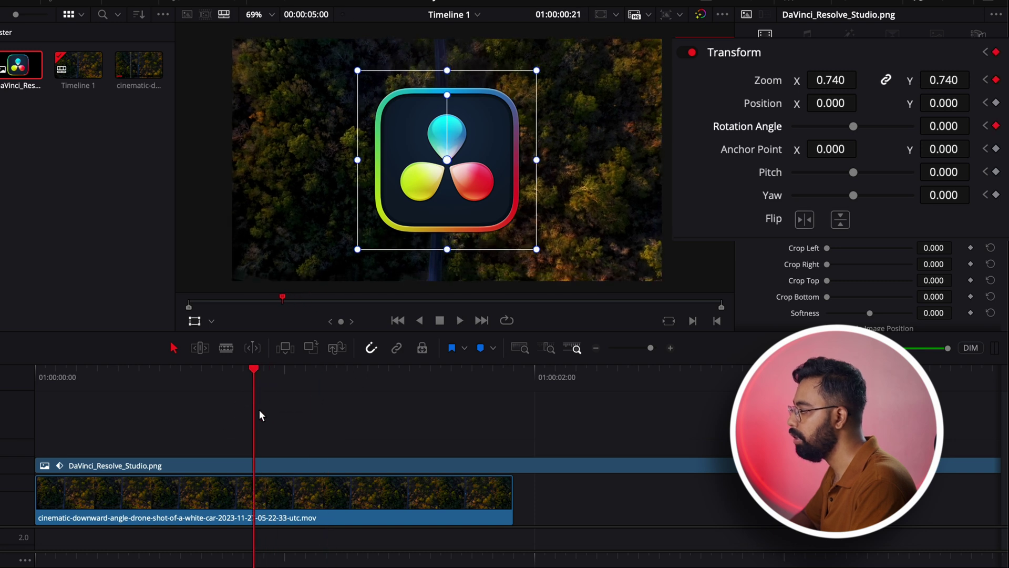
Step: Apply ease-in-and-out smoothing to all of the logo clip's keyframes in the curve editor and play the result from the start
click(192, 462)
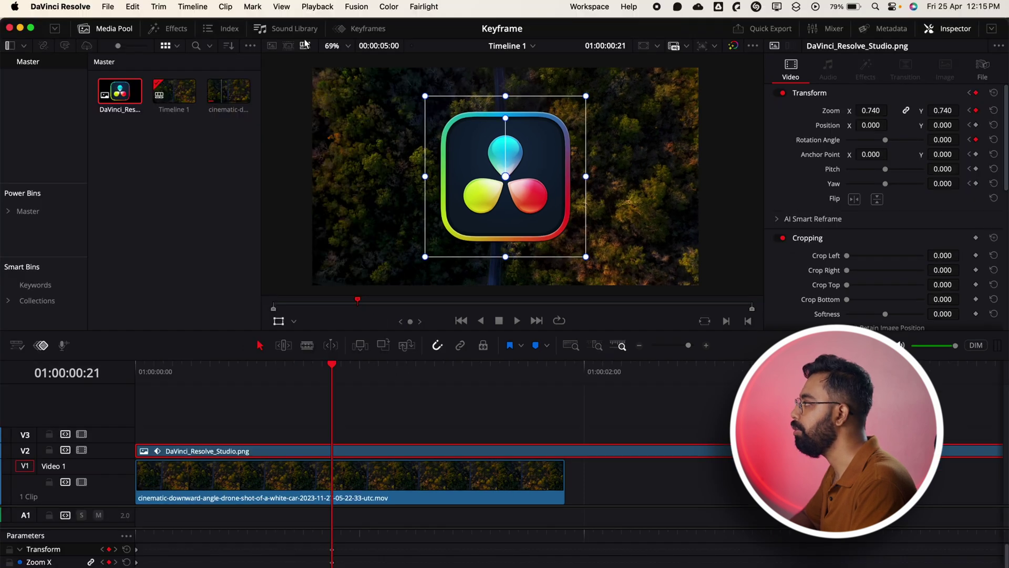
click(373, 32)
key(Home)
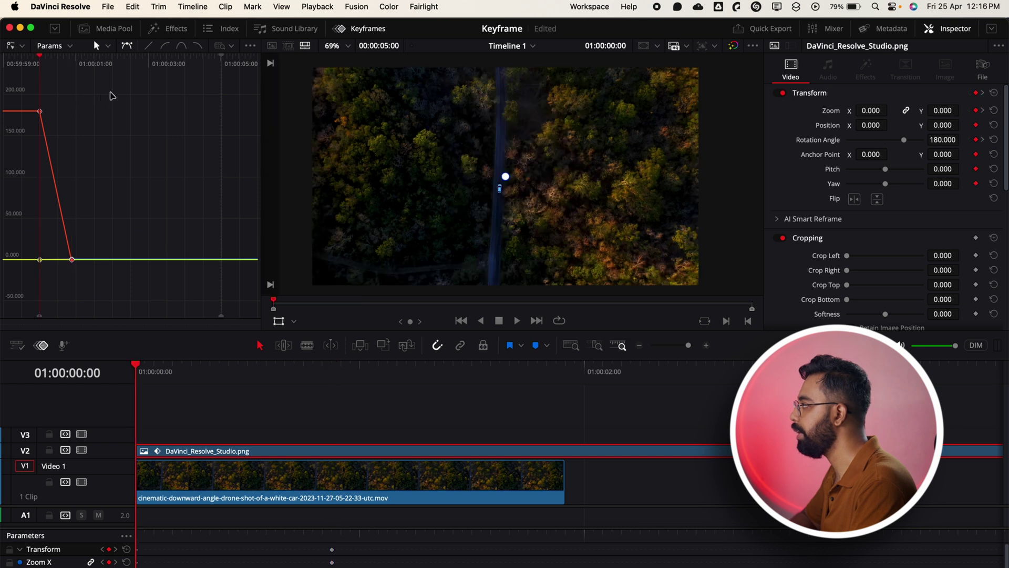
drag(109, 92, 10, 303)
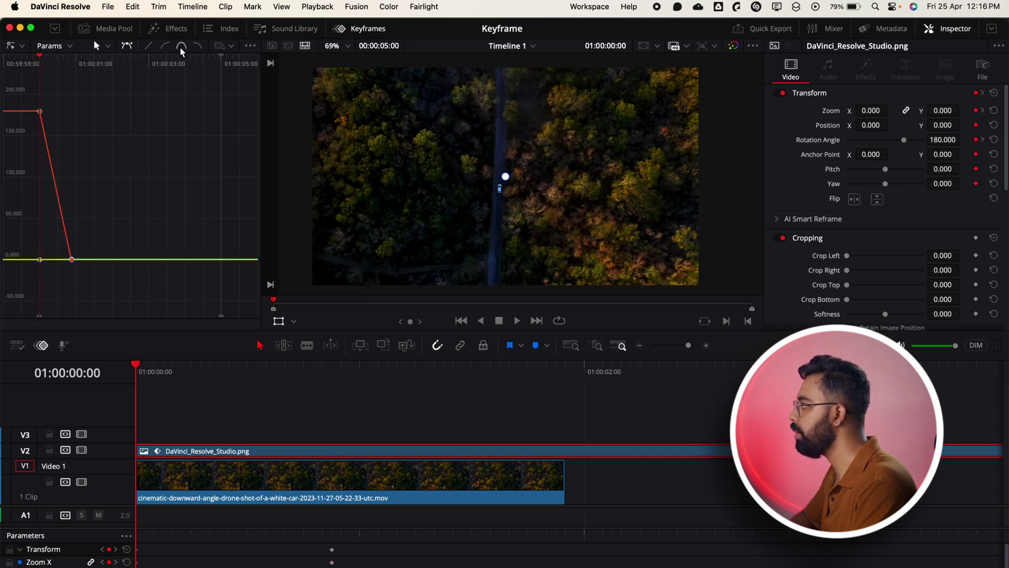
click(181, 46)
drag(408, 378, 138, 405)
key(space)
key(space)
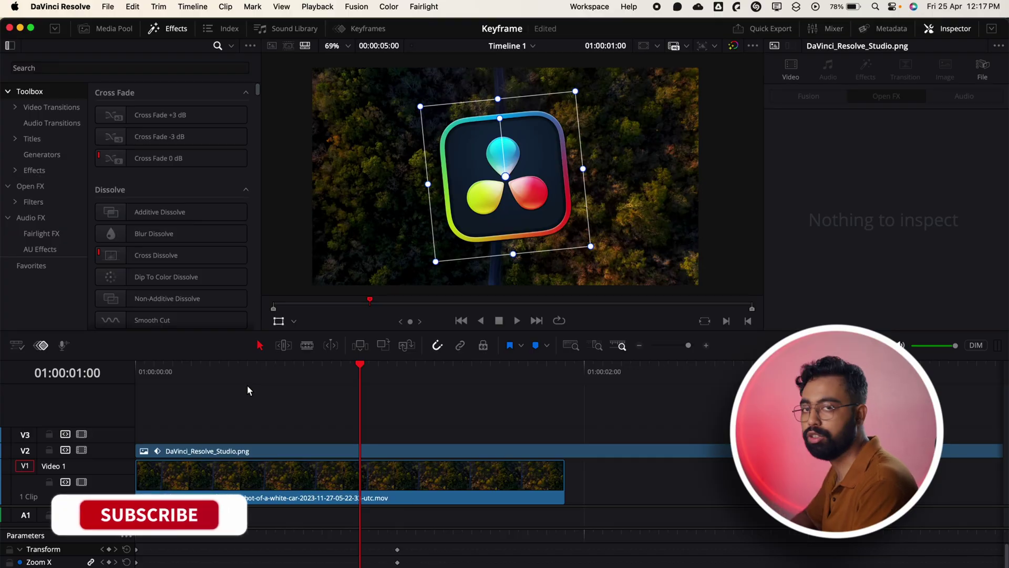
Step: Search the Open FX effects for "blur", apply Zoom Blur to the logo clip, and raise its Zoom Amount to about 0.6
drag(352, 392, 220, 392)
click(43, 231)
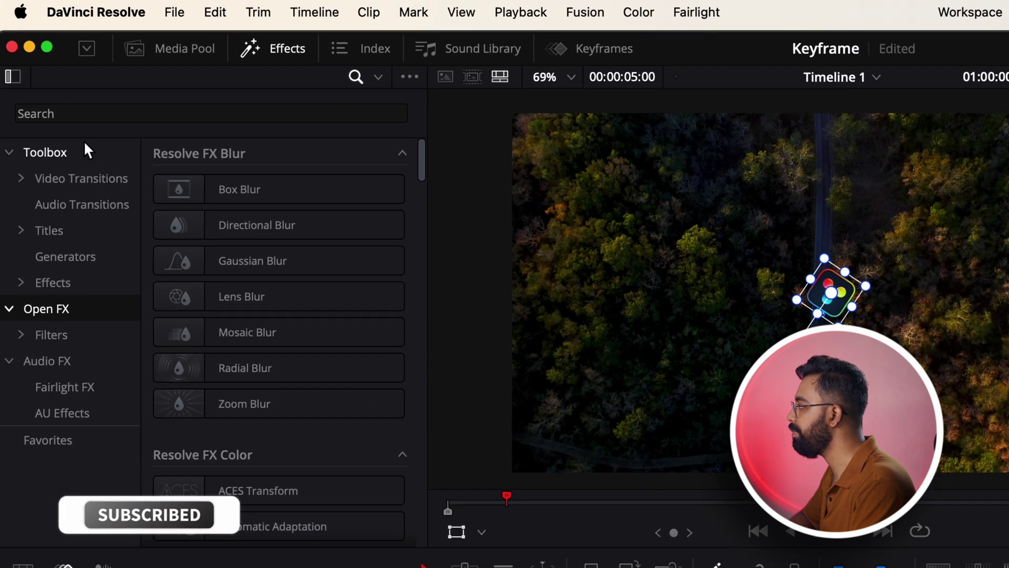
click(47, 83)
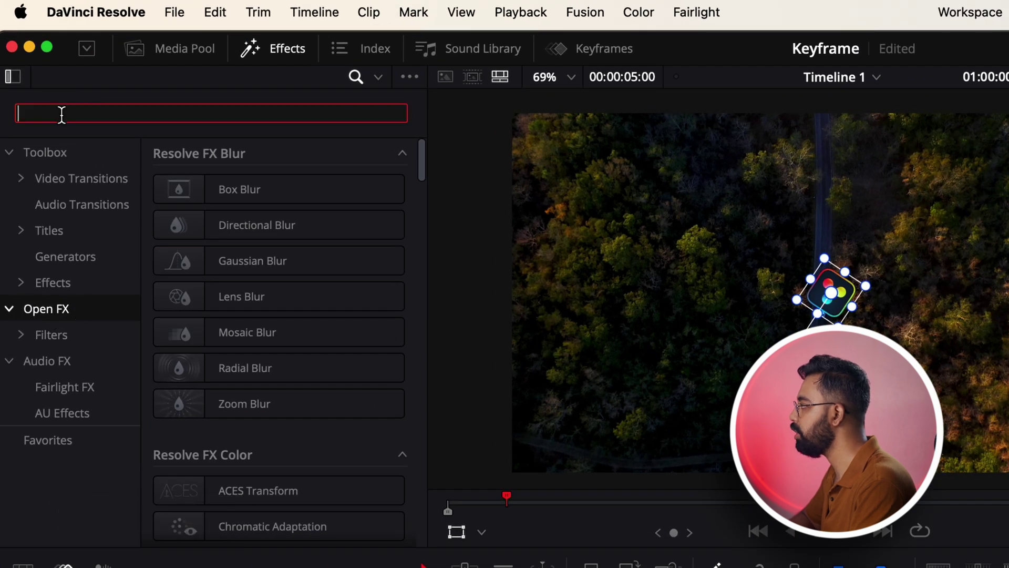
text(blur)
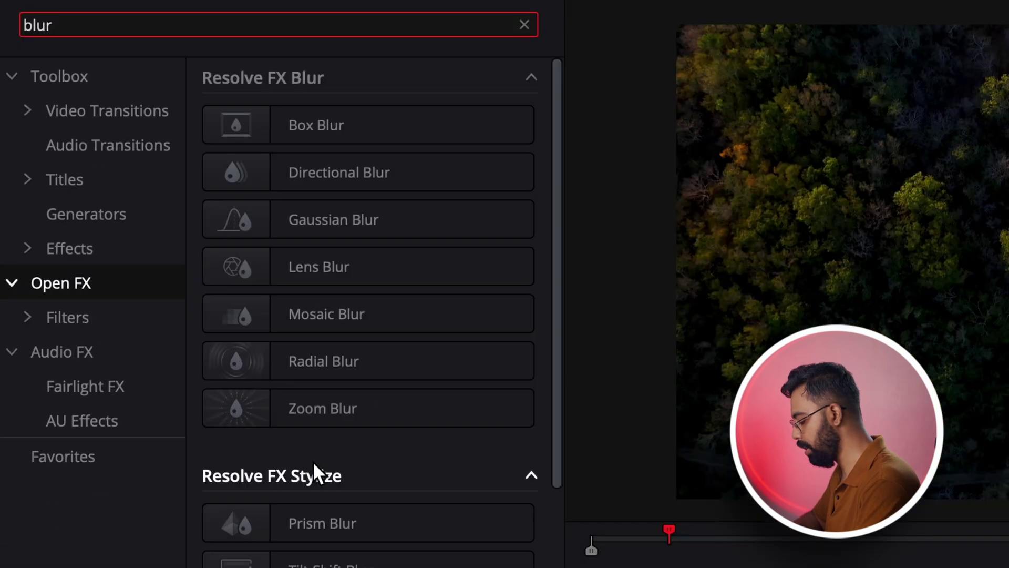
drag(330, 409, 232, 450)
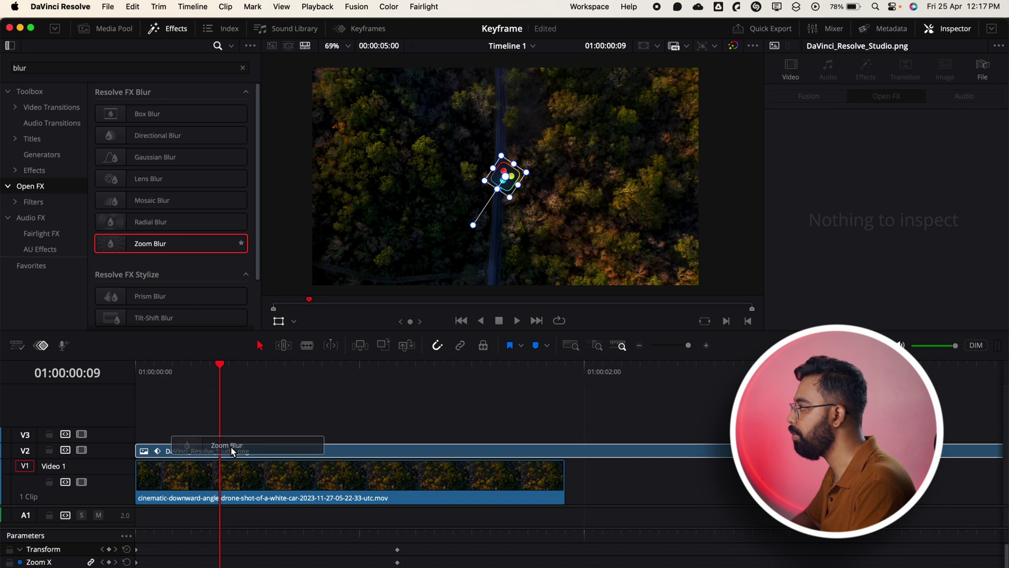
drag(217, 374, 277, 373)
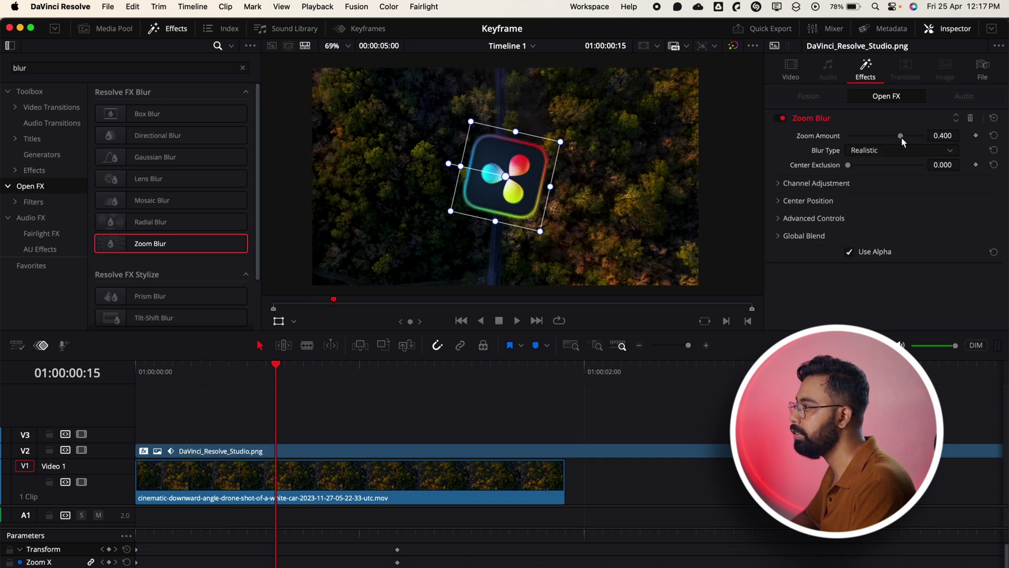
drag(901, 138, 907, 137)
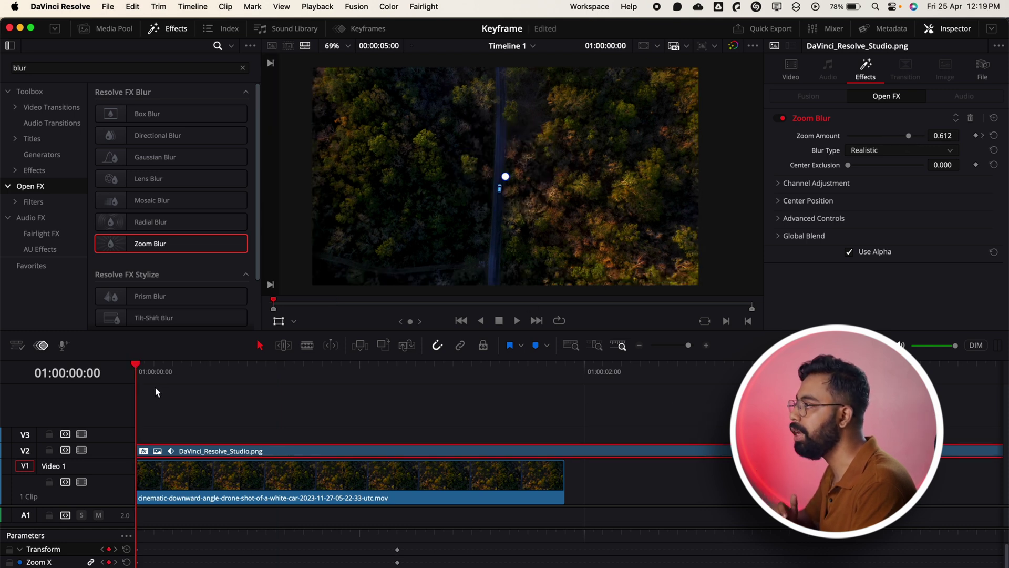
Step: Scrub through the blurred logo animation and set the Zoom Blur's Zoom Amount to 0 at 01:00:01:04
drag(149, 375, 260, 397)
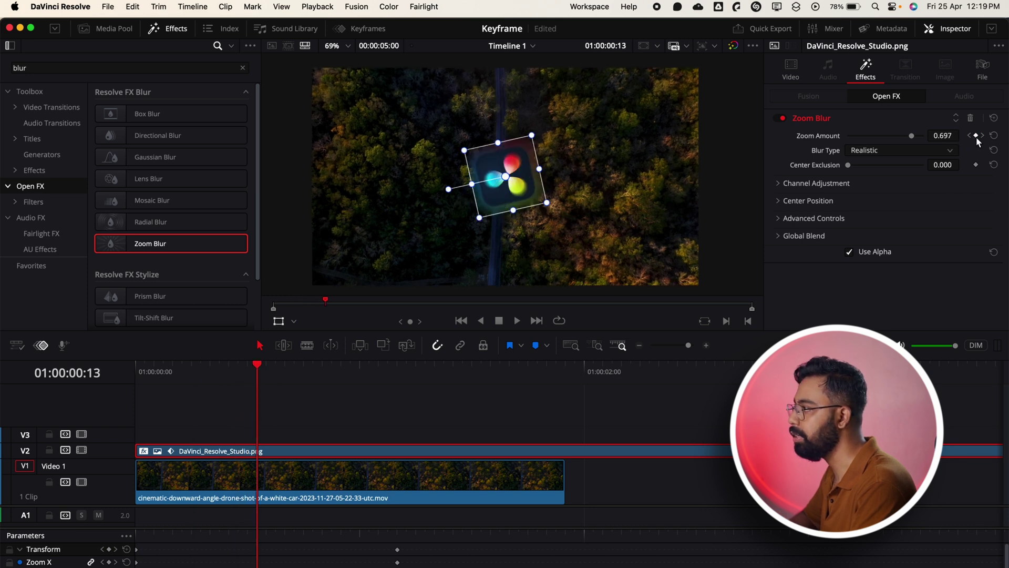
drag(293, 381, 399, 385)
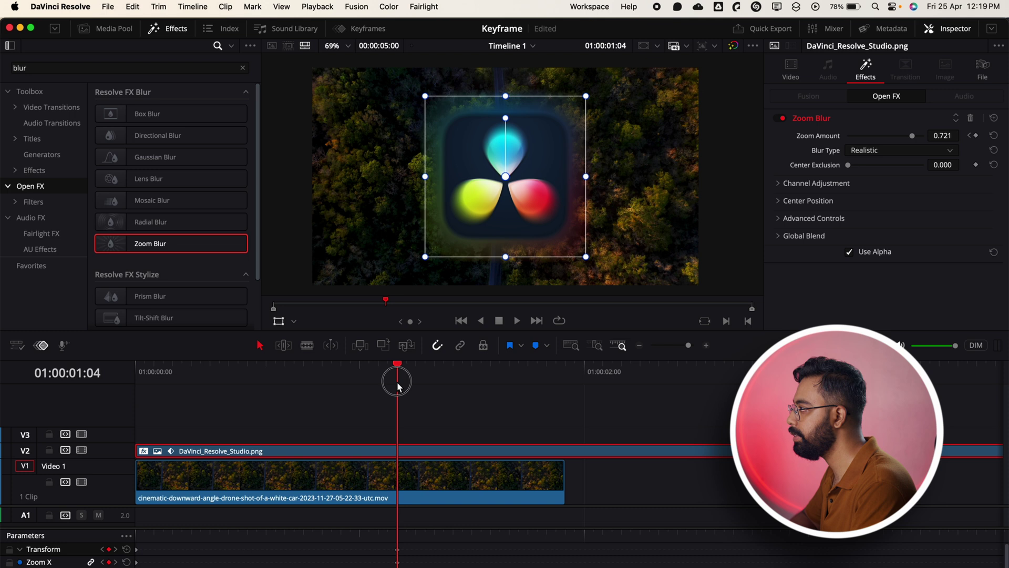
click(949, 138)
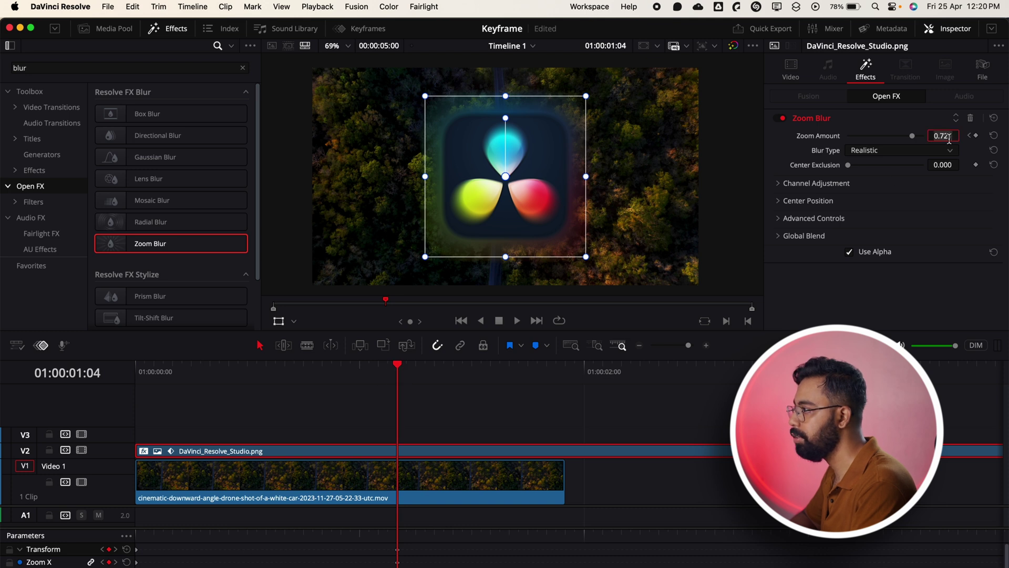
text(0)
key(Return)
Step: Play the logo animation with its keyframed Zoom Blur, stopping for inspection at about 01:00:00:18
click(501, 405)
key(space)
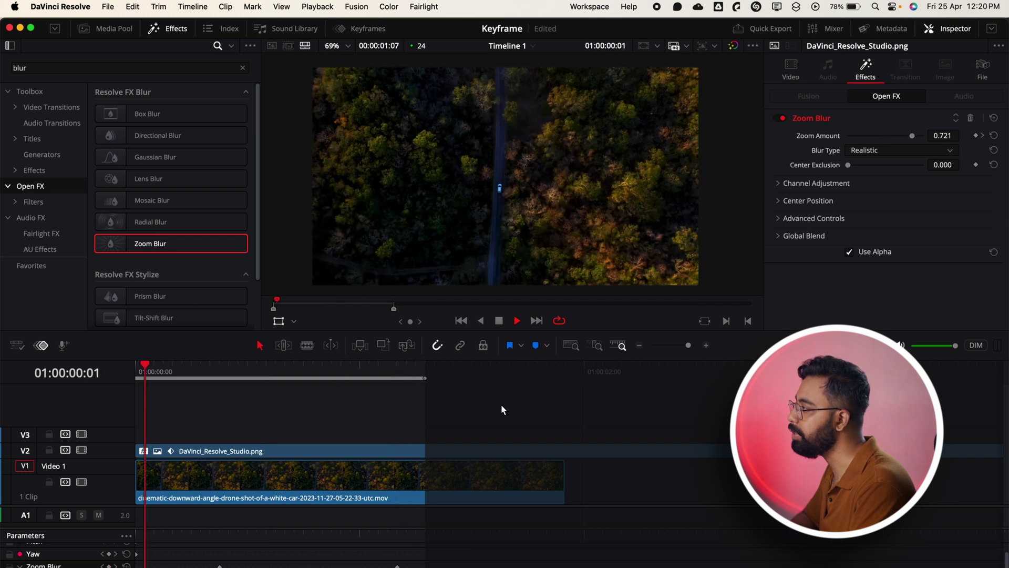
click(295, 377)
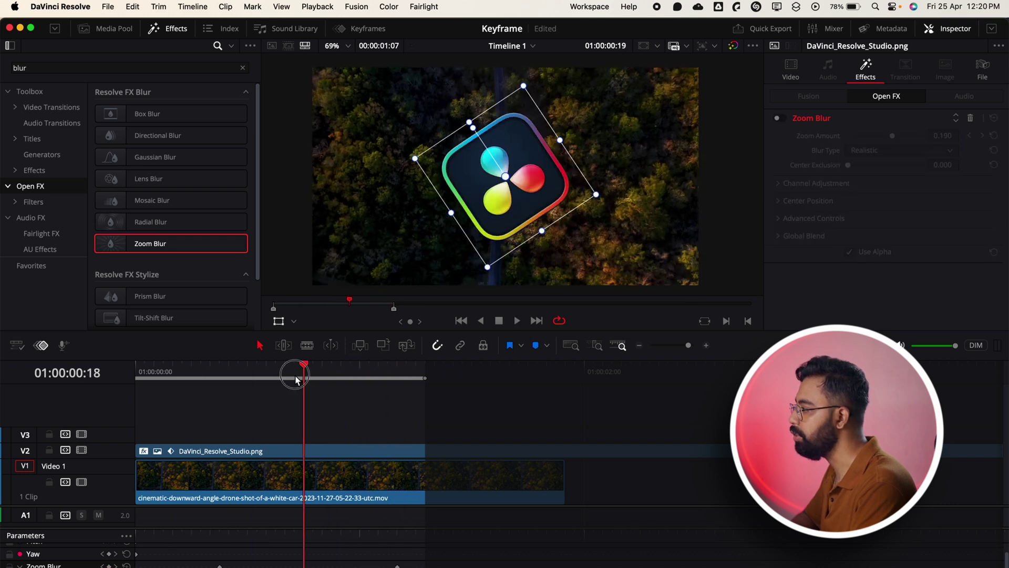
Step: Play the logo animation with the Zoom Blur bypassed, re-enable the effect and play the animation again
key(space)
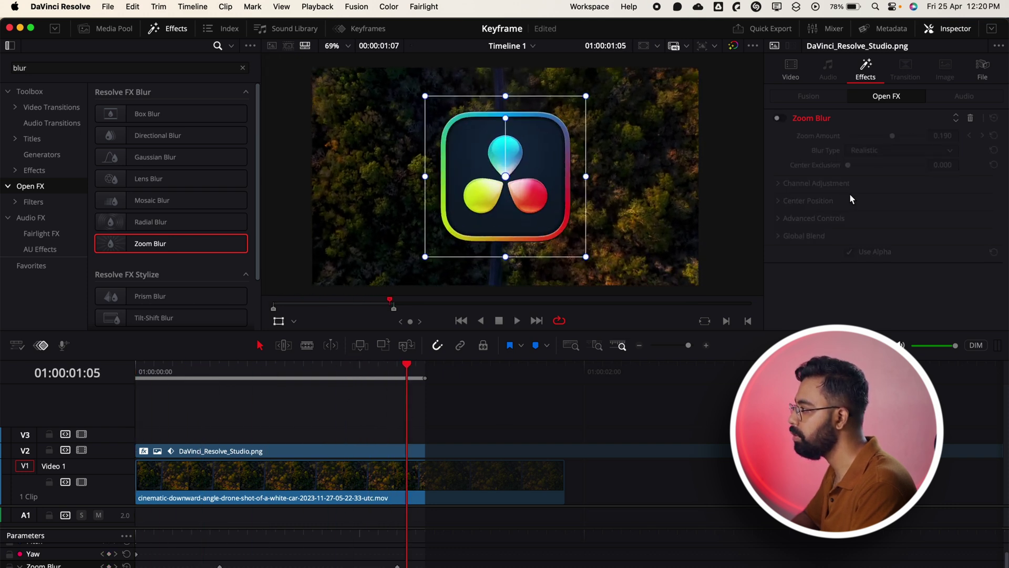
click(776, 117)
key(space)
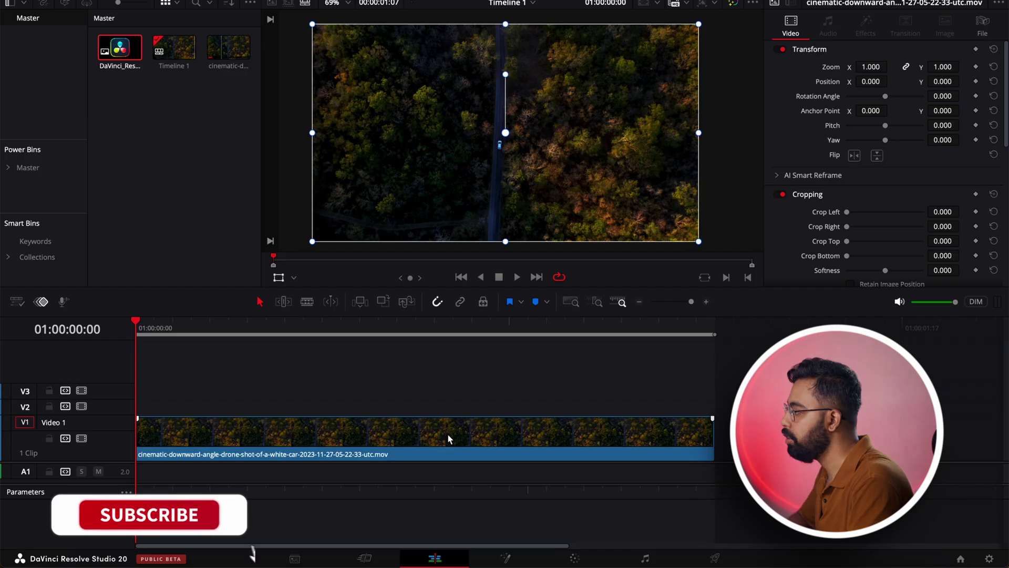
Step: On the Color page, keyframe the drone clip's Corrector 1 Gain at 0.81 on the first frame and 1.93 at 01:00:01:02
click(575, 558)
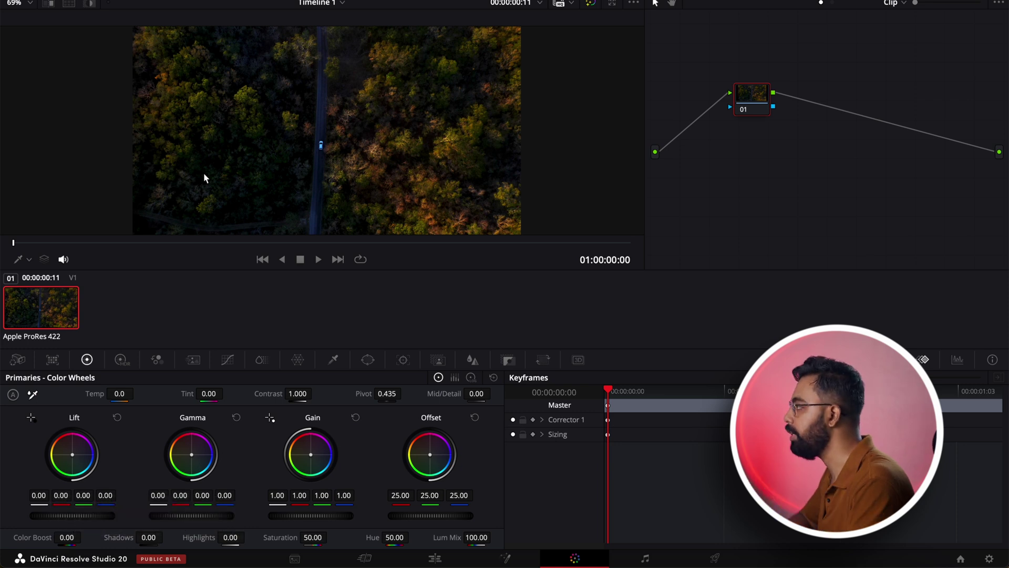
drag(755, 109, 761, 110)
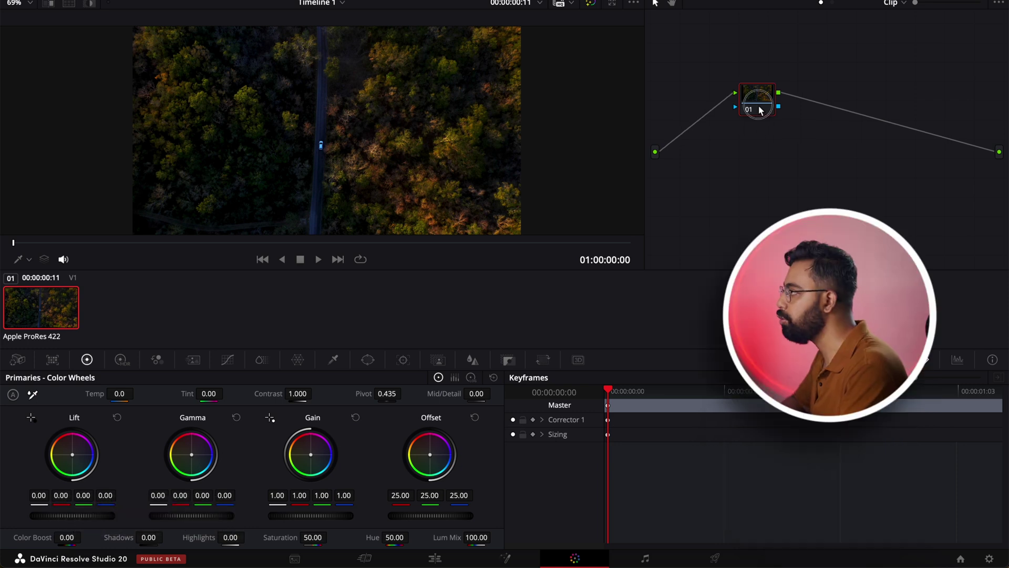
click(533, 419)
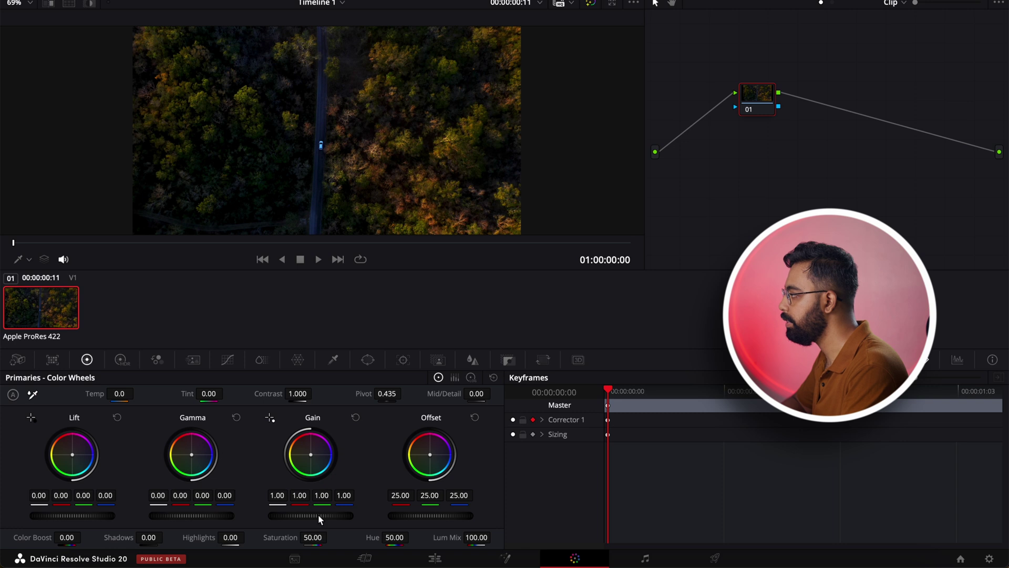
drag(313, 515, 271, 519)
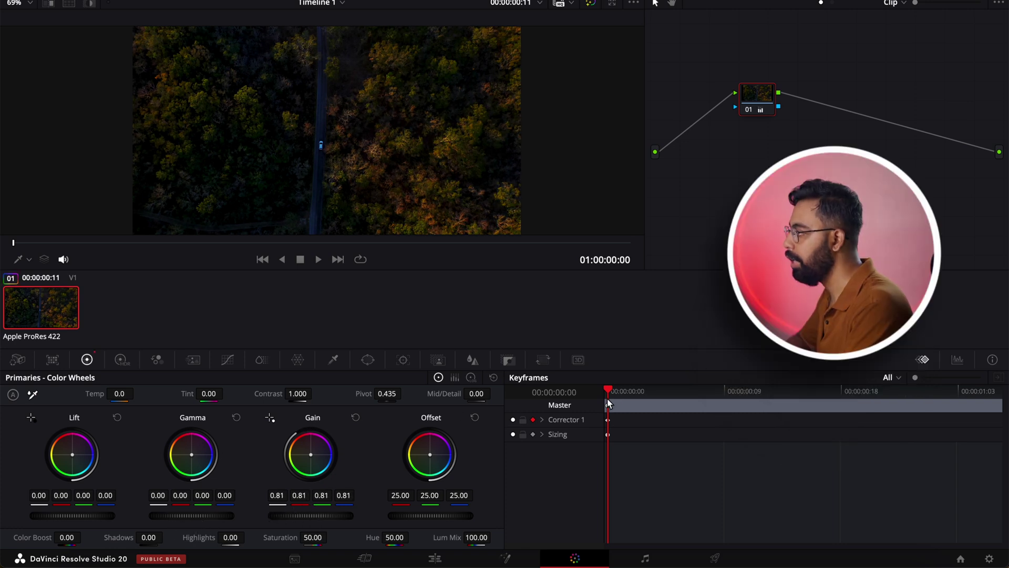
drag(608, 404, 941, 418)
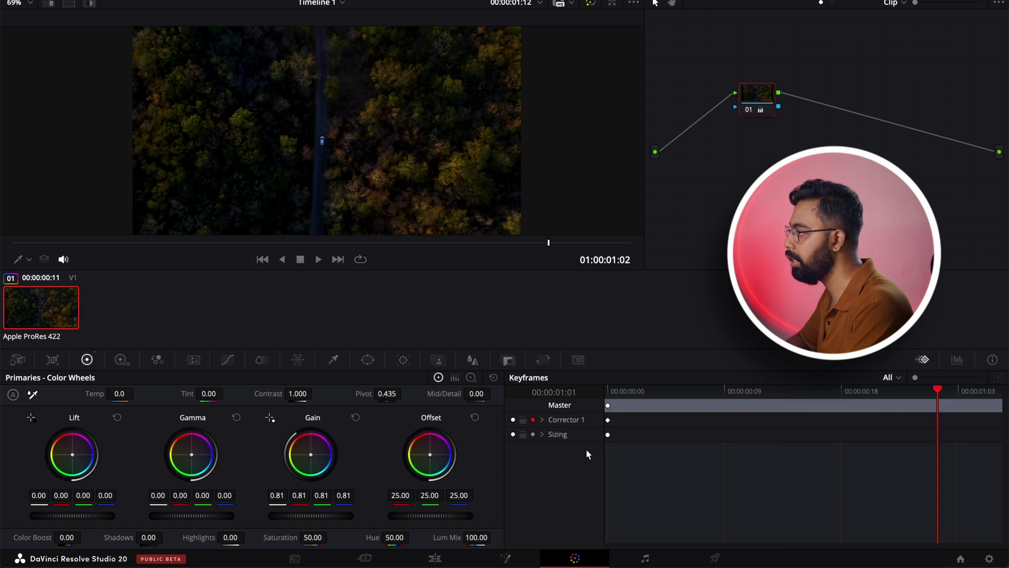
drag(329, 515, 877, 508)
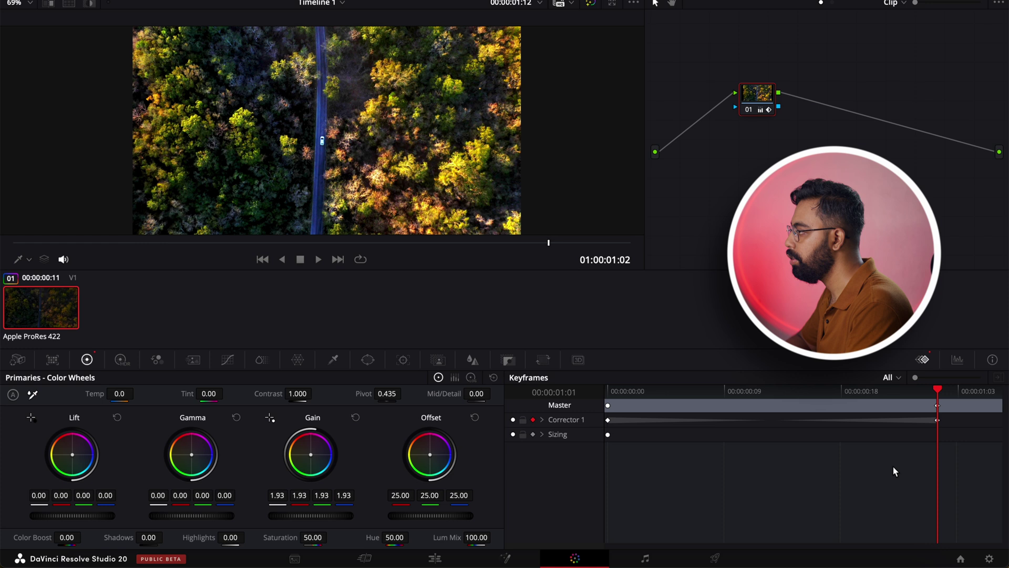
Step: Play the graded drone clip twice from the start to review the keyframed Gain change
drag(935, 403, 575, 417)
key(space)
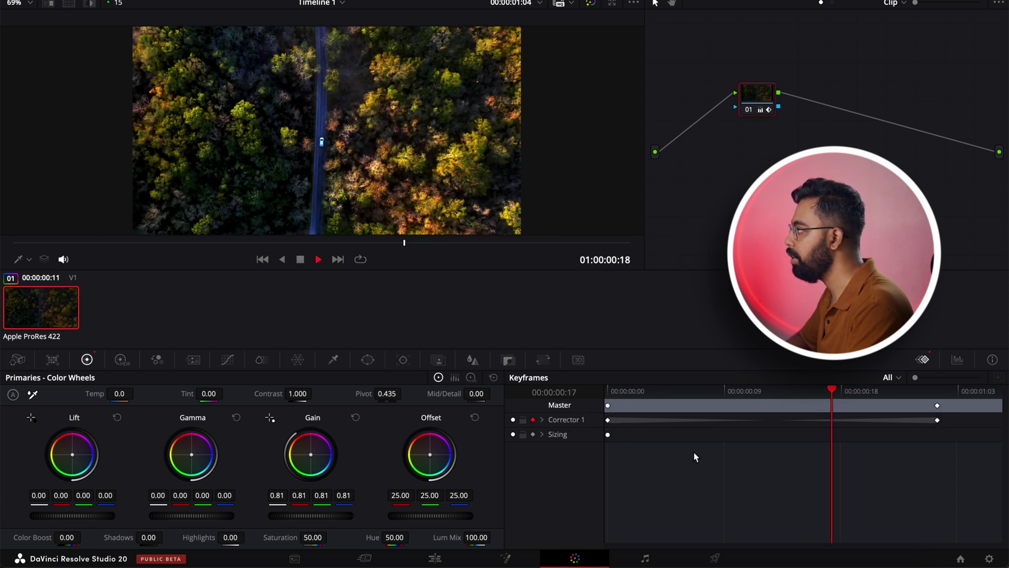
key(Home)
key(space)
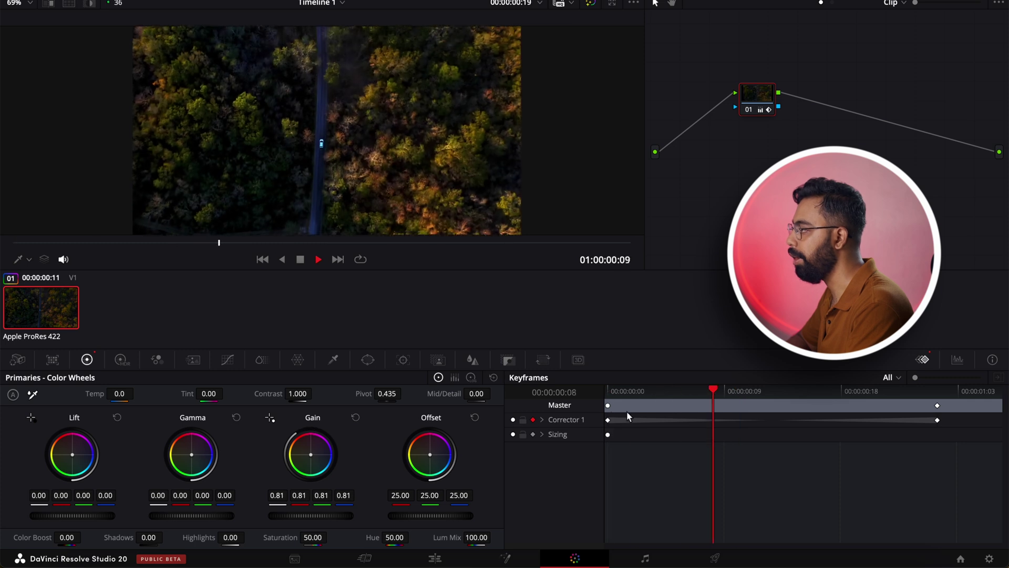
Step: Adjust the drone clip's colour Temp at the first frame and scrub ahead to the second grading keyframe
key(Home)
drag(936, 394, 860, 395)
key(Home)
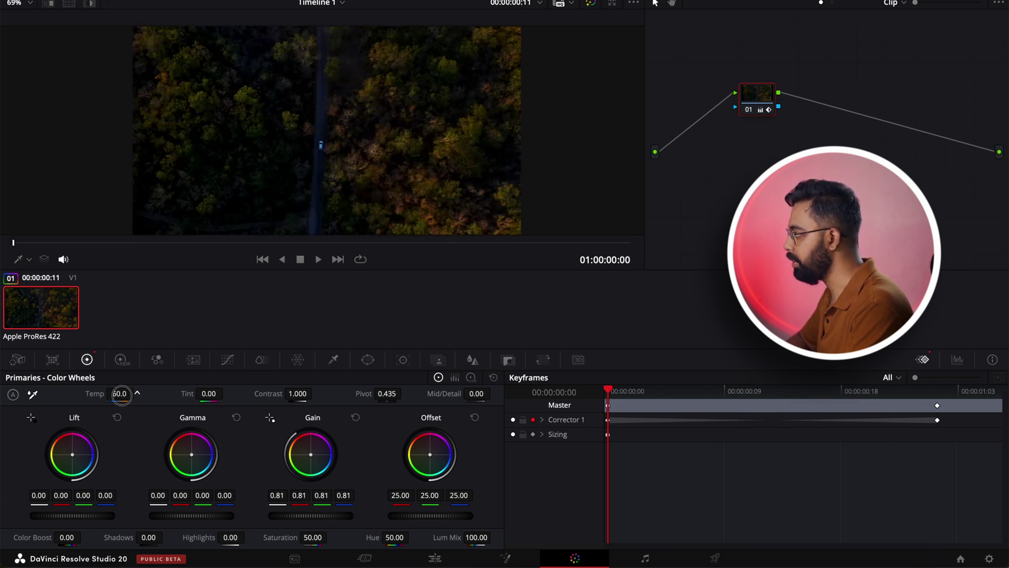
drag(720, 403, 942, 408)
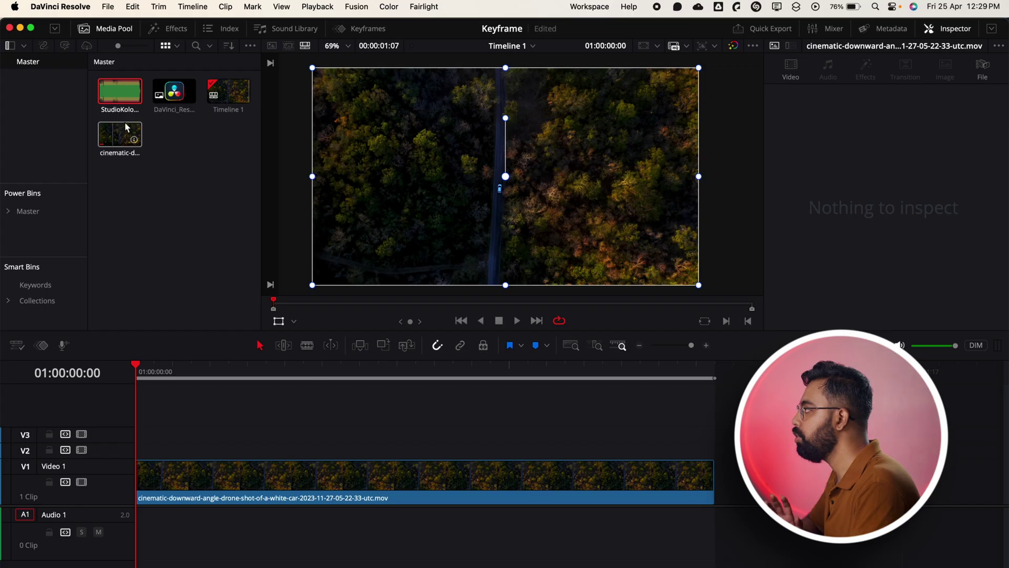
Step: Place the StudioKolomna main track on Audio 1 from the timeline start and add a Volume keyframe at 01:00:01:17
drag(120, 91, 216, 525)
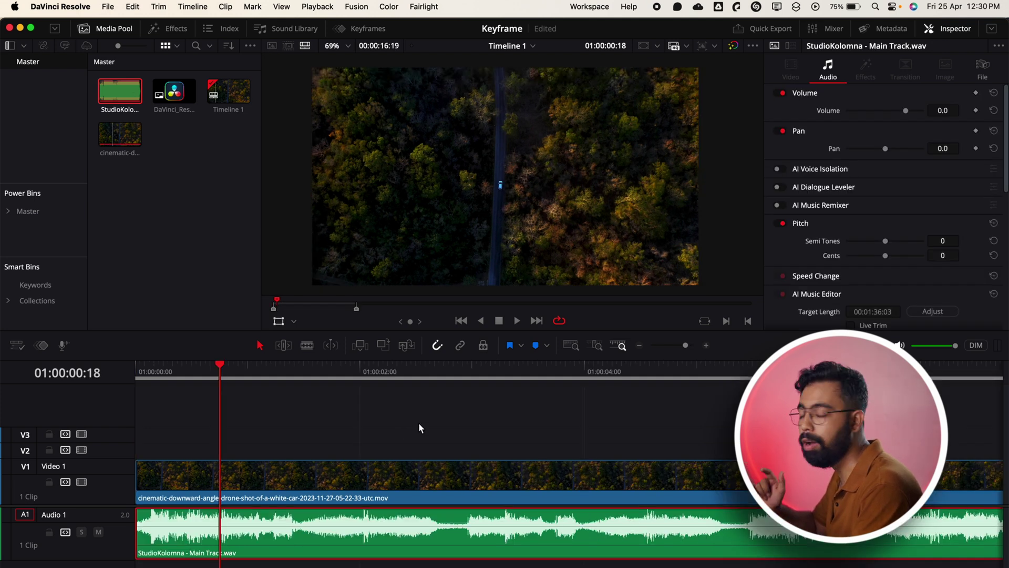
click(299, 432)
click(306, 542)
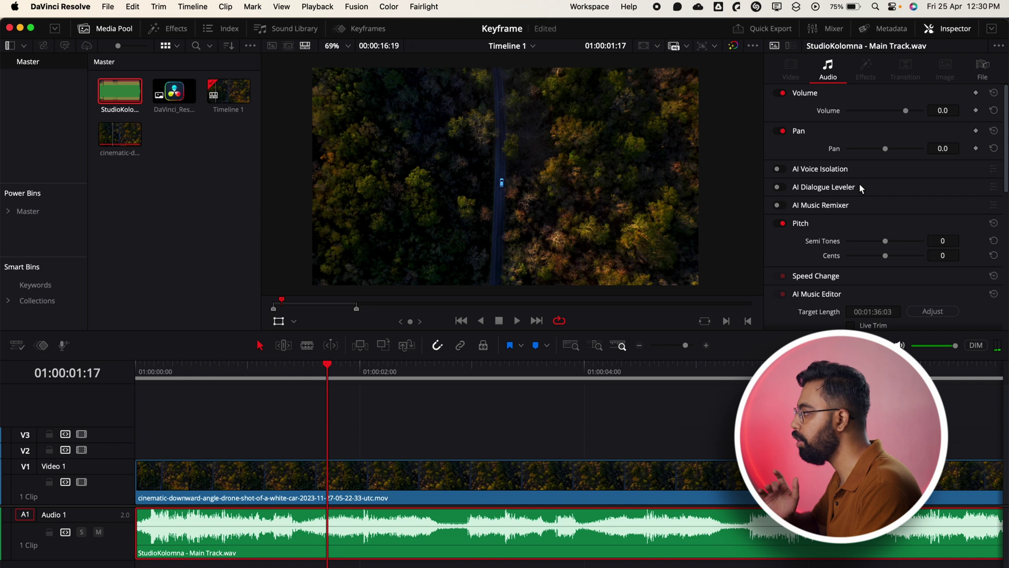
click(976, 93)
Step: Keyframe a fade-down of the music by lowering its Volume to -36.0 at 01:00:03:19
key(space)
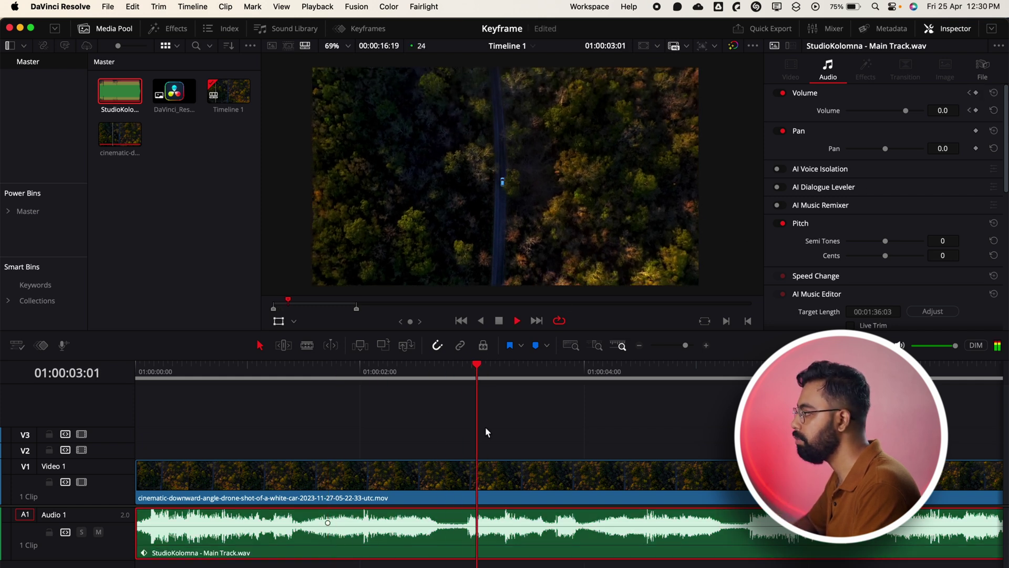
key(space)
drag(942, 112, 926, 115)
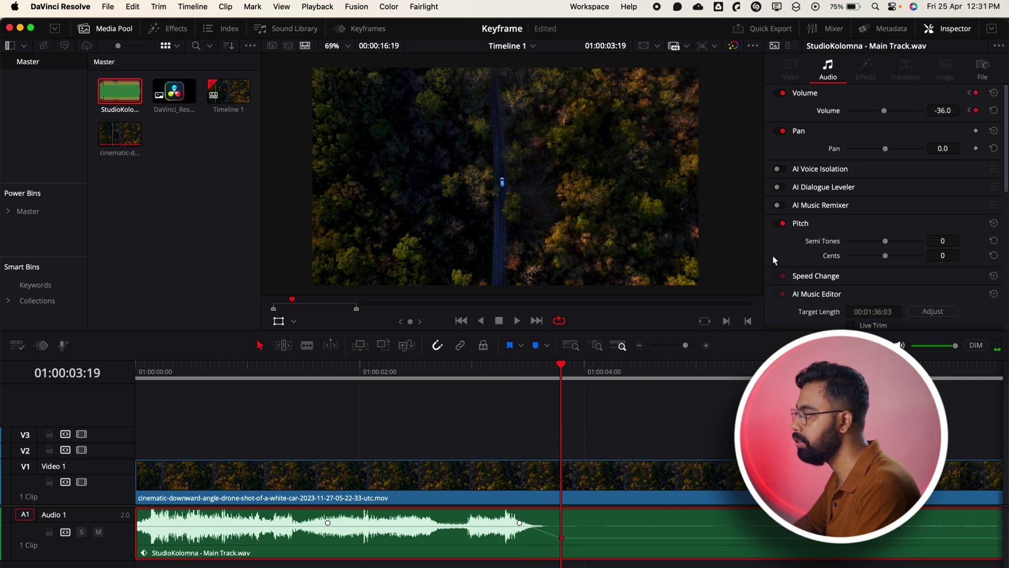
Step: Hold the music's Volume at -36.0 with a keyframe at 01:00:04:15 and raise it back to 0.0 at 01:00:05:02
key(space)
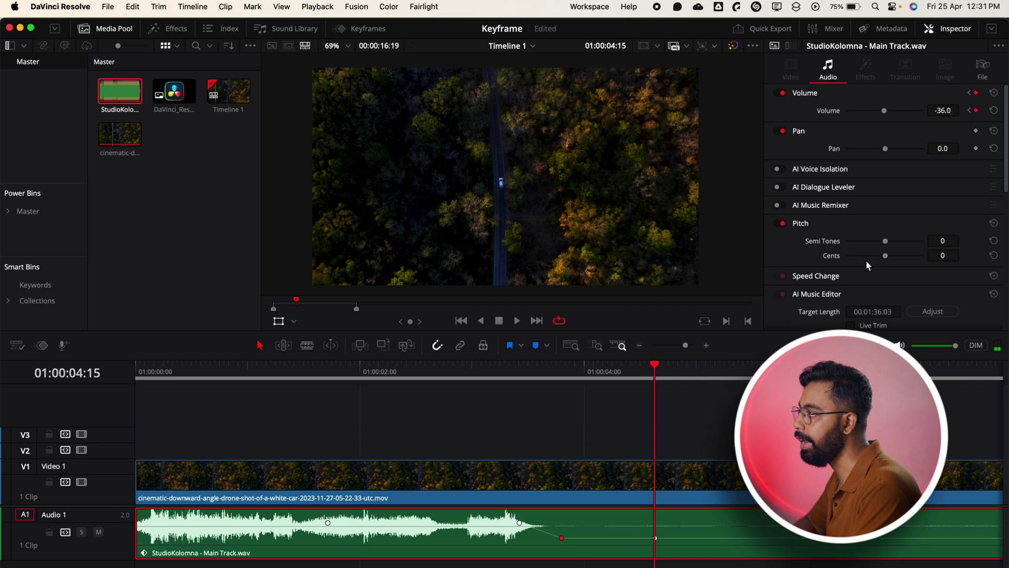
click(707, 370)
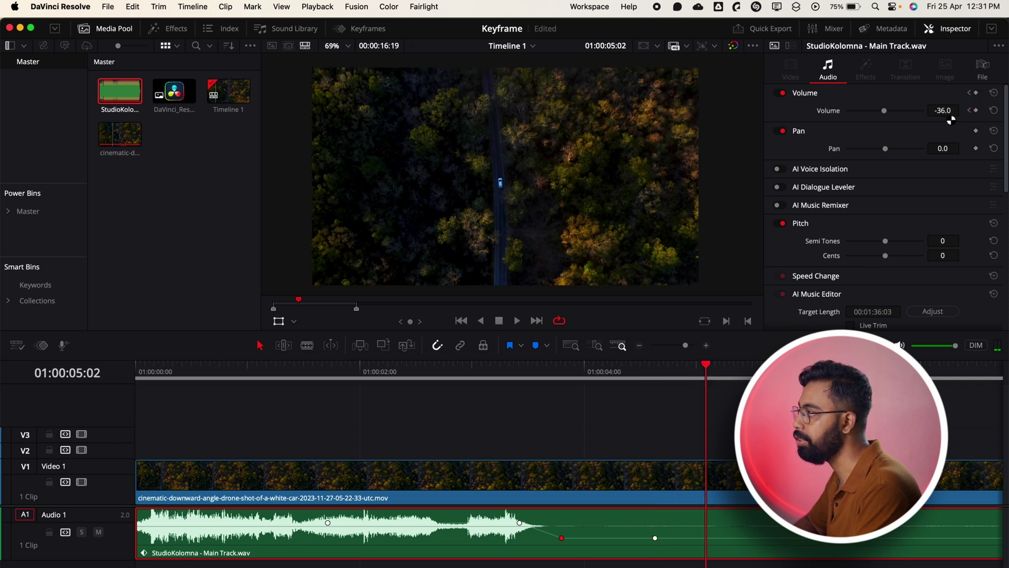
click(908, 94)
Step: Play the timeline from about 01:00:01:03 to hear the keyframed volume dip in the music
click(261, 370)
key(space)
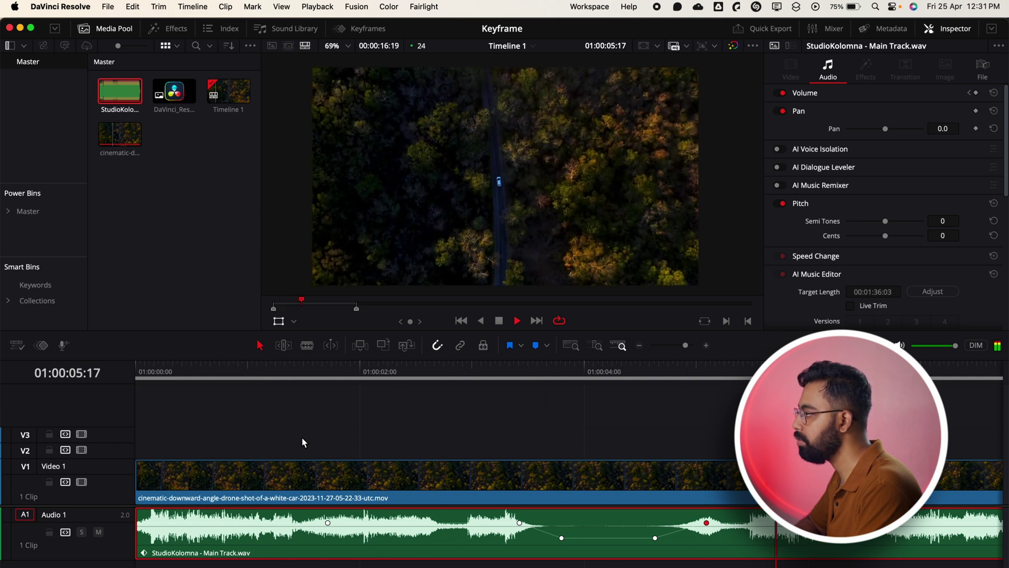
key(space)
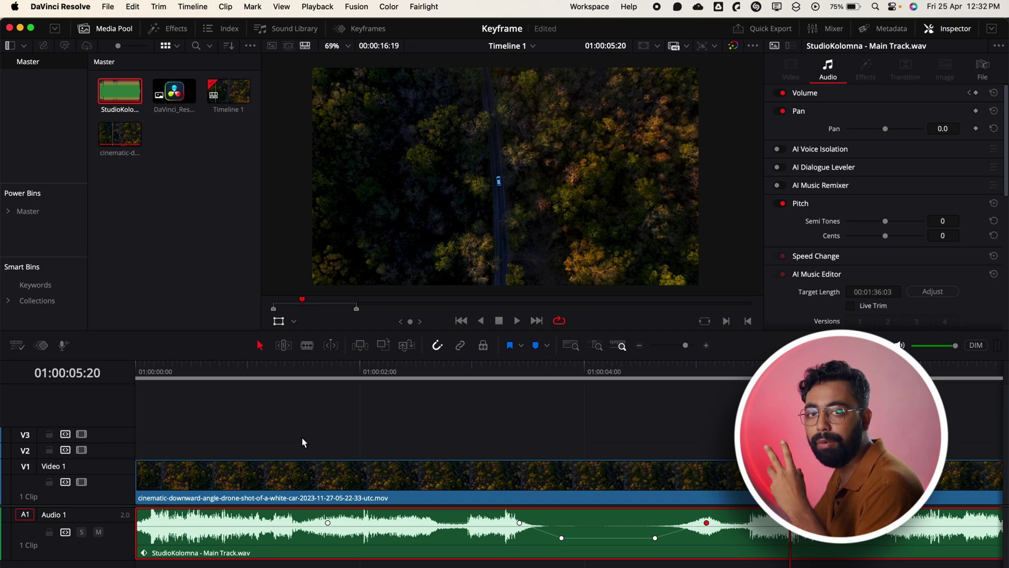